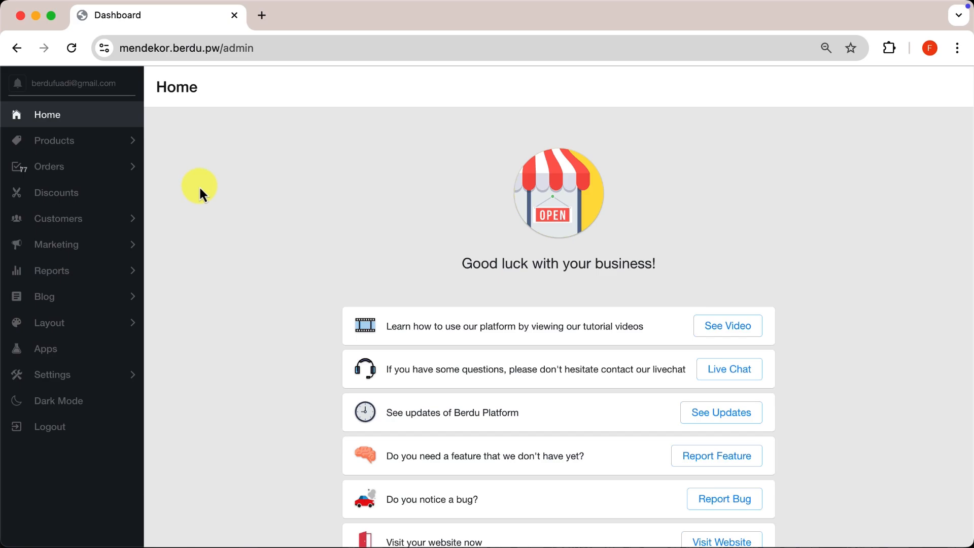
Find the Product Bundle app by searching the apps for "bundle", activate it and save its settings.
{"action": "left_click", "coordinate": [64, 350]}
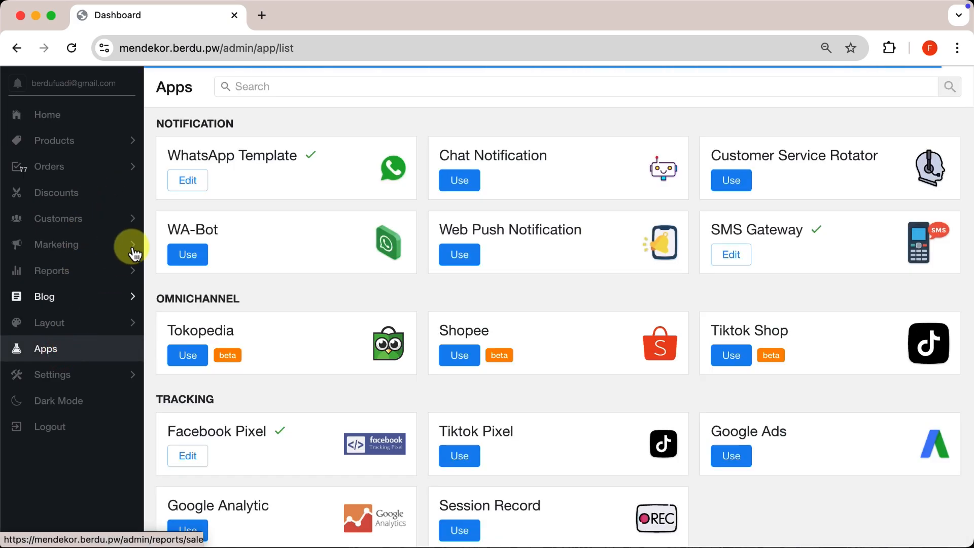
{"action": "left_click", "coordinate": [269, 87]}
{"action": "type", "text": "b"}
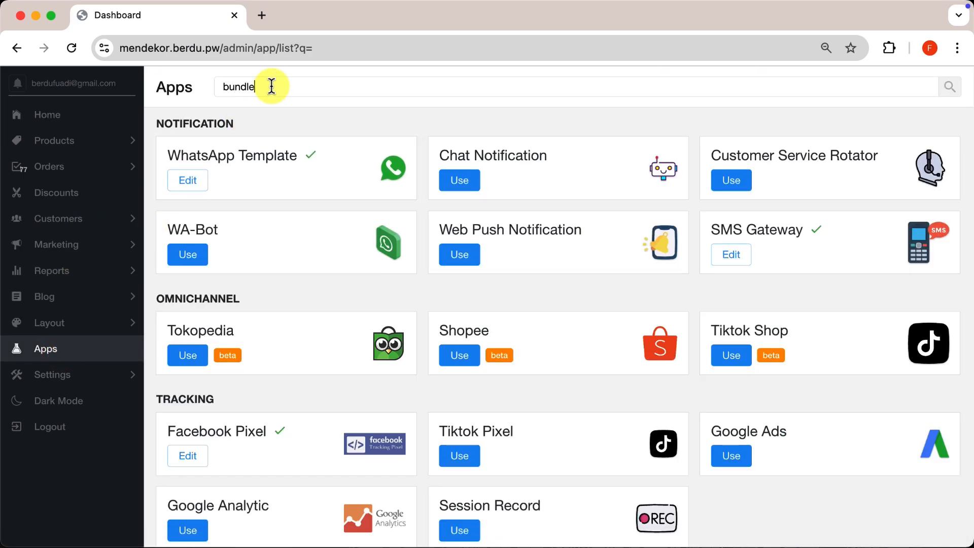
{"action": "type", "text": "undle"}
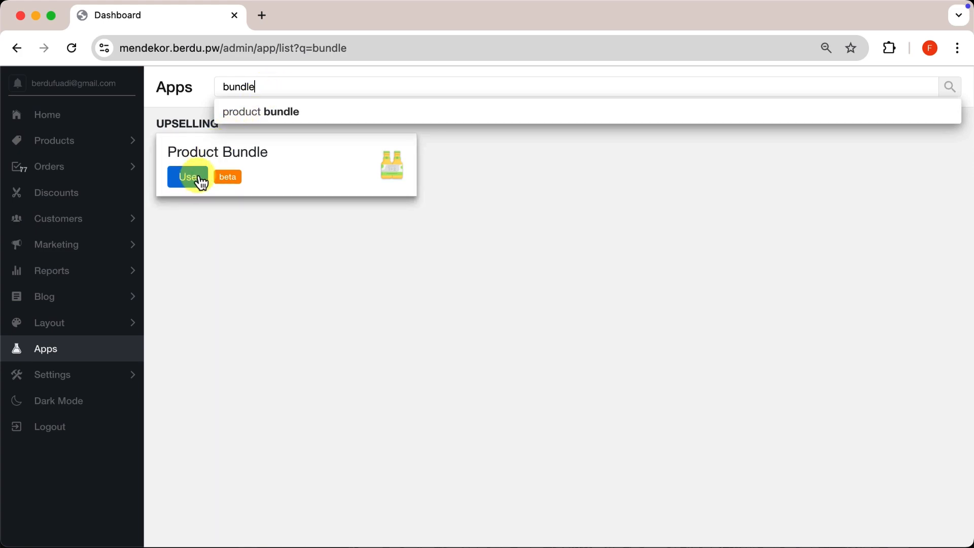
{"action": "left_click", "coordinate": [203, 179]}
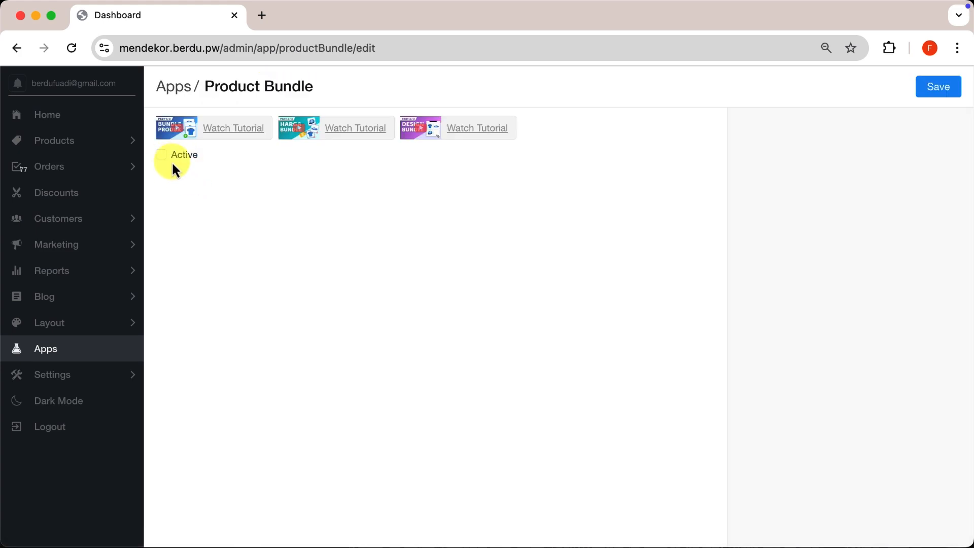
{"action": "left_click", "coordinate": [936, 90]}
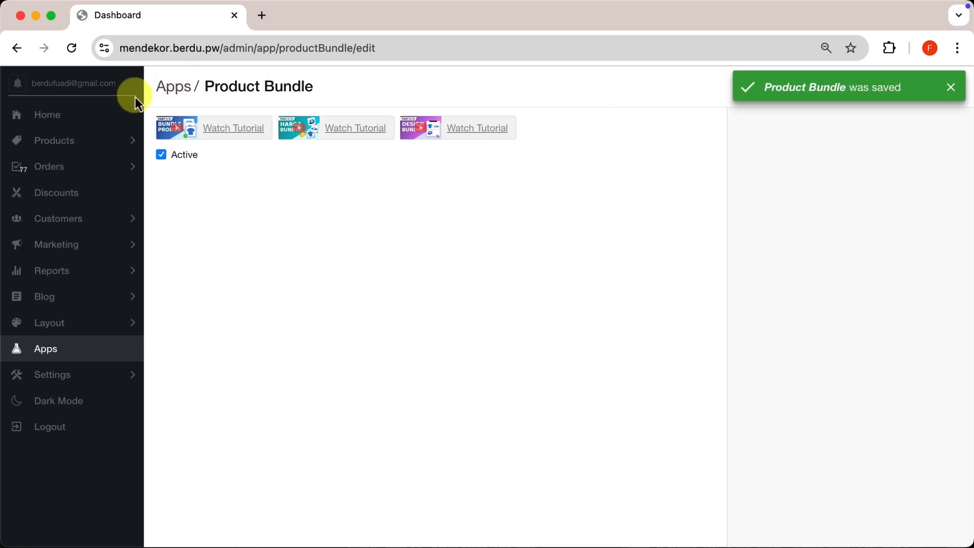
Start a new product bundle in the store's product section and name it Home Office Bundle.
{"action": "left_click", "coordinate": [100, 151]}
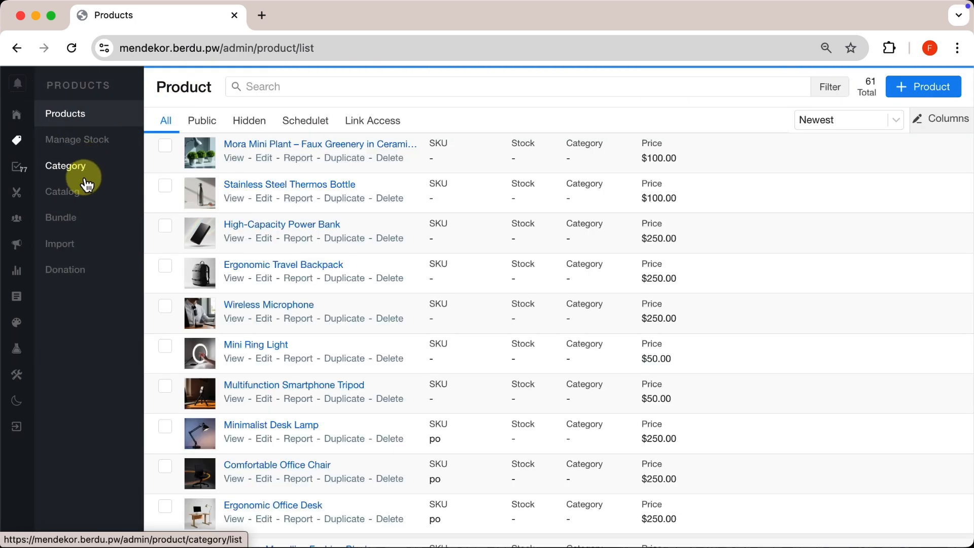
{"action": "left_click", "coordinate": [73, 219]}
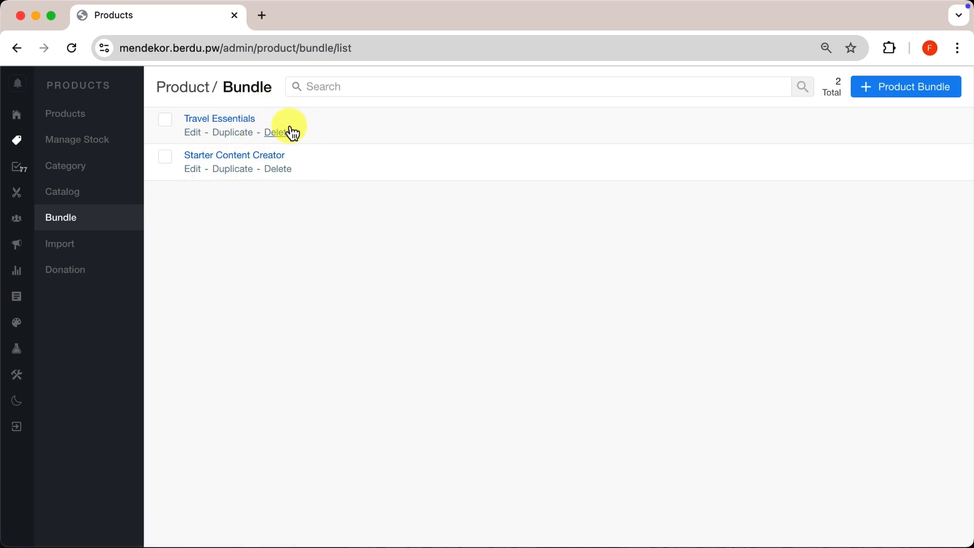
{"action": "left_click", "coordinate": [867, 84]}
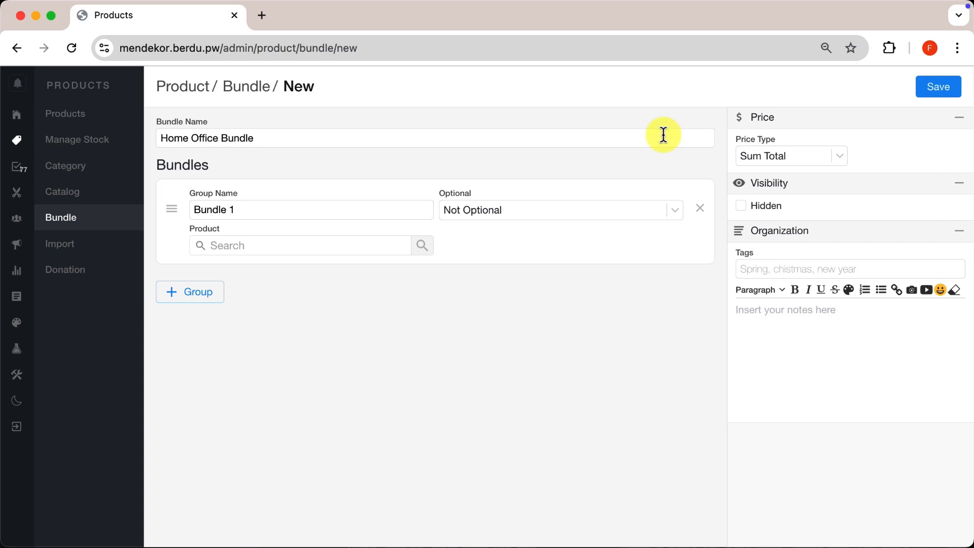
Add the Ergonomic Office Desk product to the Bundle 1 group.
{"action": "left_click", "coordinate": [427, 243]}
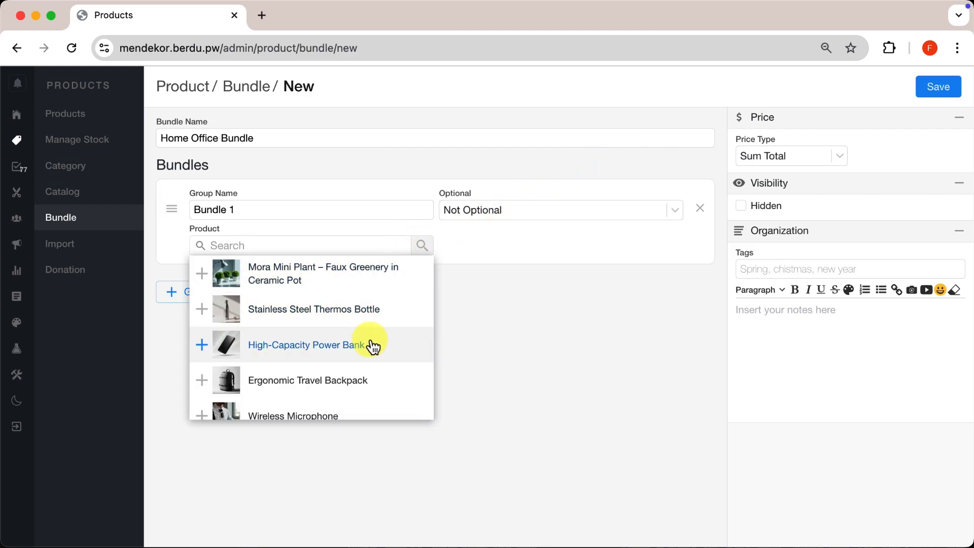
{"action": "scroll", "coordinate": [372, 344], "scroll_direction": "down", "scroll_amount": 3}
{"action": "scroll", "coordinate": [373, 347], "scroll_direction": "down", "scroll_amount": 1}
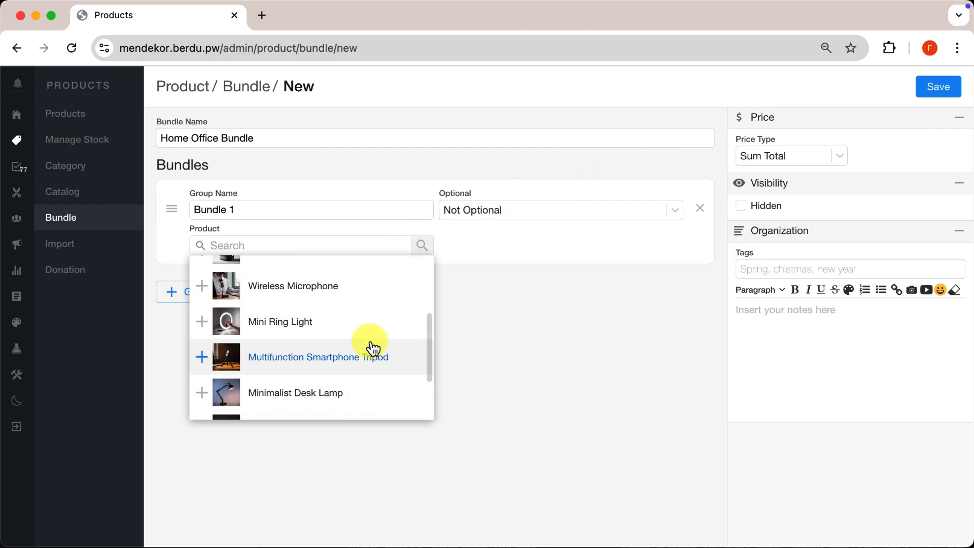
{"action": "scroll", "coordinate": [372, 346], "scroll_direction": "down", "scroll_amount": 1}
{"action": "scroll", "coordinate": [311, 383], "scroll_direction": "down", "scroll_amount": 1}
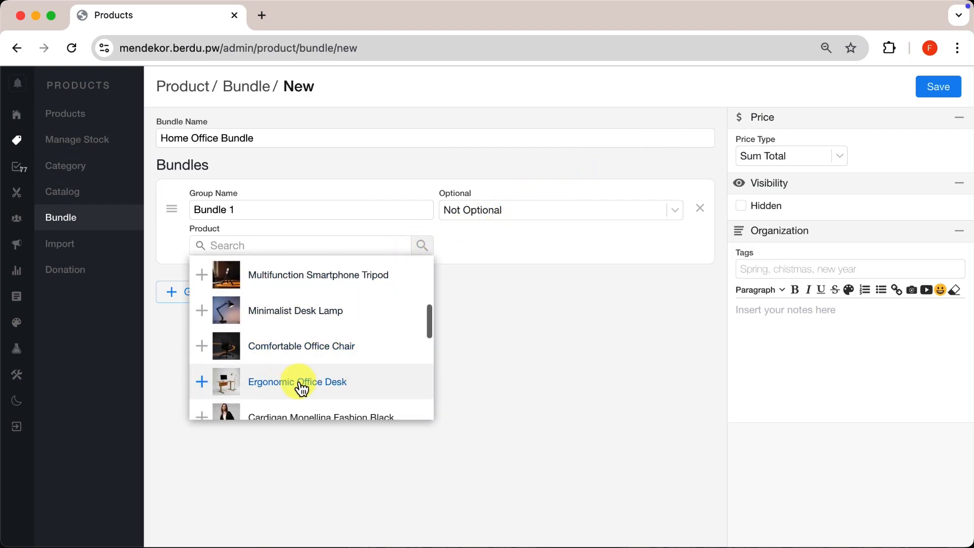
{"action": "left_click", "coordinate": [286, 386]}
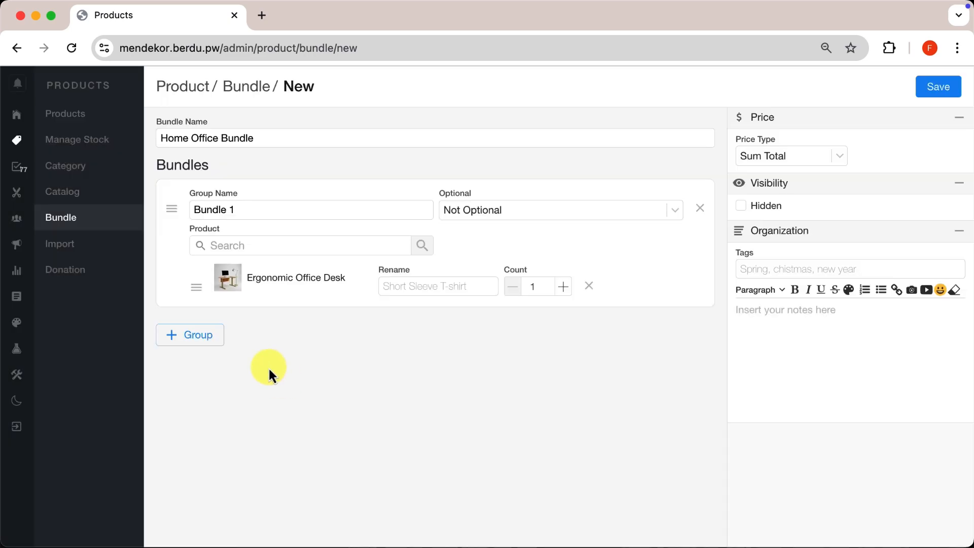
Add a second group to the bundle and put the Comfortable Office Chair product in it.
{"action": "left_click", "coordinate": [191, 335]}
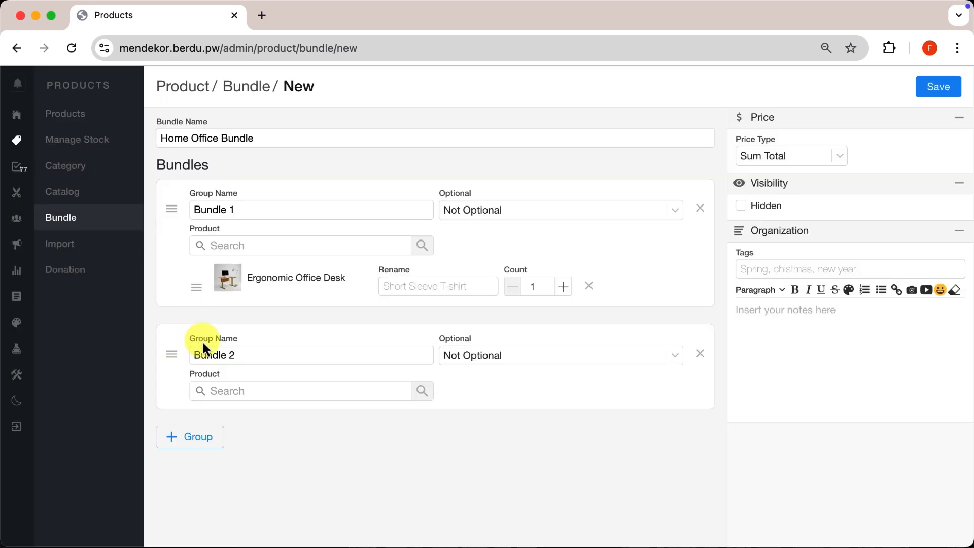
{"action": "left_click", "coordinate": [259, 388]}
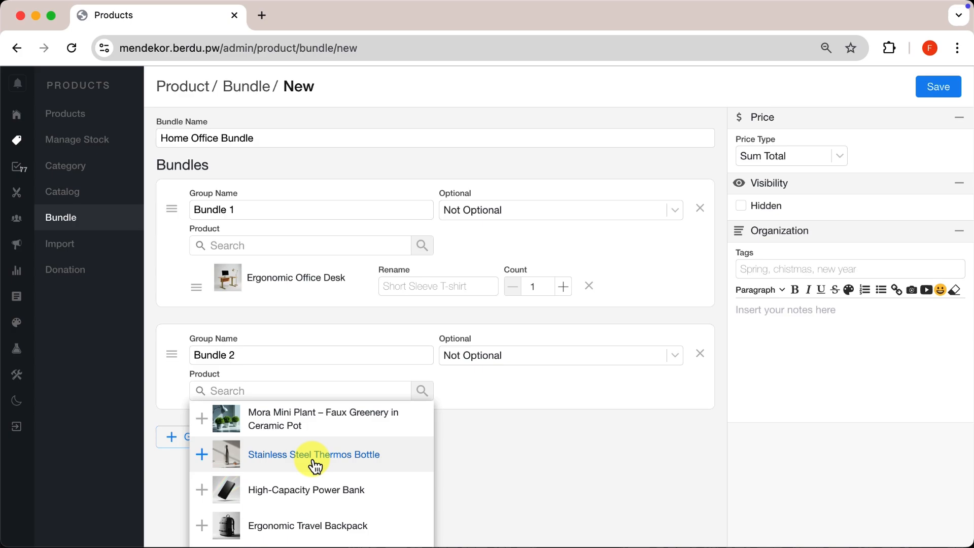
{"action": "scroll", "coordinate": [316, 463], "scroll_direction": "down", "scroll_amount": 5}
{"action": "scroll", "coordinate": [315, 465], "scroll_direction": "down", "scroll_amount": 1}
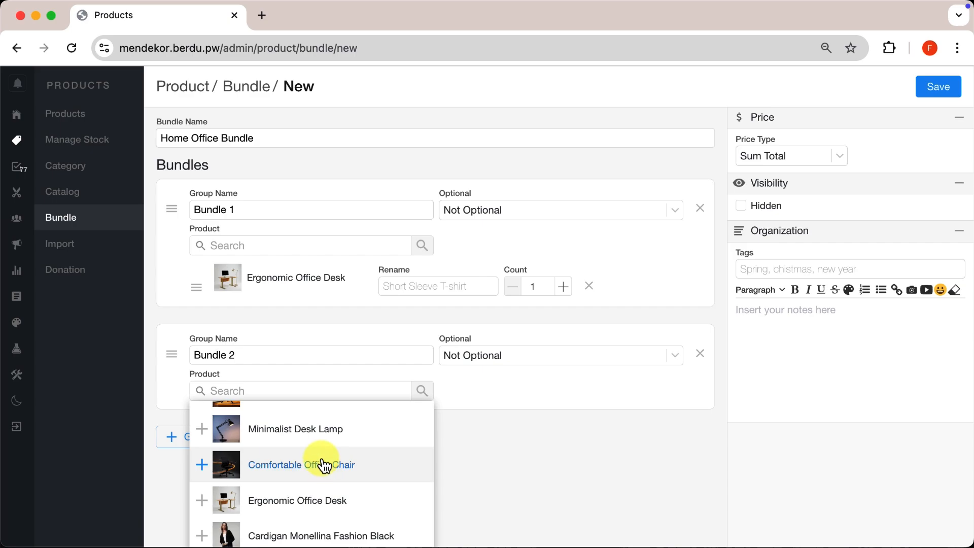
{"action": "left_click", "coordinate": [320, 472]}
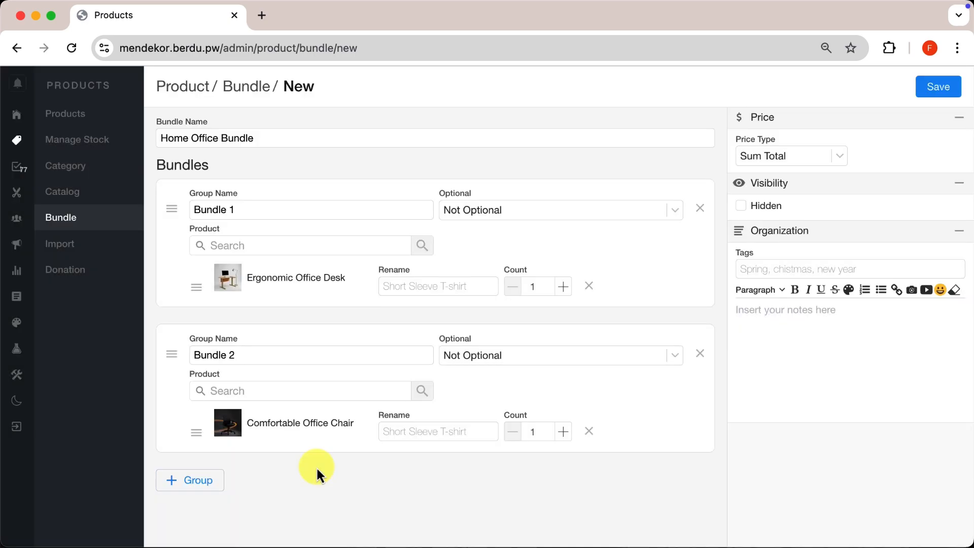
Add a third group containing the Minimalist Desk Lamp product and save the bundle.
{"action": "left_click", "coordinate": [191, 485]}
{"action": "left_click", "coordinate": [282, 535]}
{"action": "scroll", "coordinate": [310, 513], "scroll_direction": "down", "scroll_amount": 4}
{"action": "left_click", "coordinate": [303, 502]}
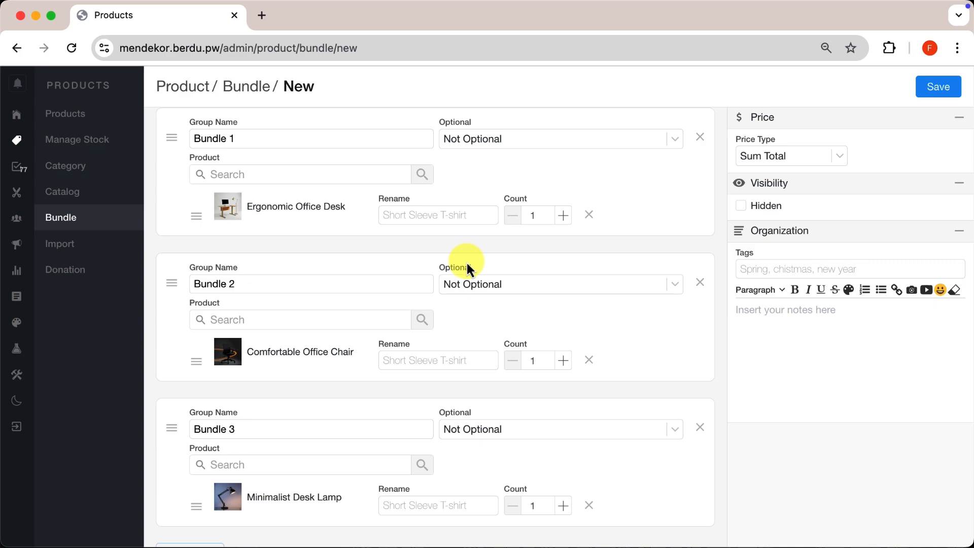
{"action": "left_click", "coordinate": [937, 90]}
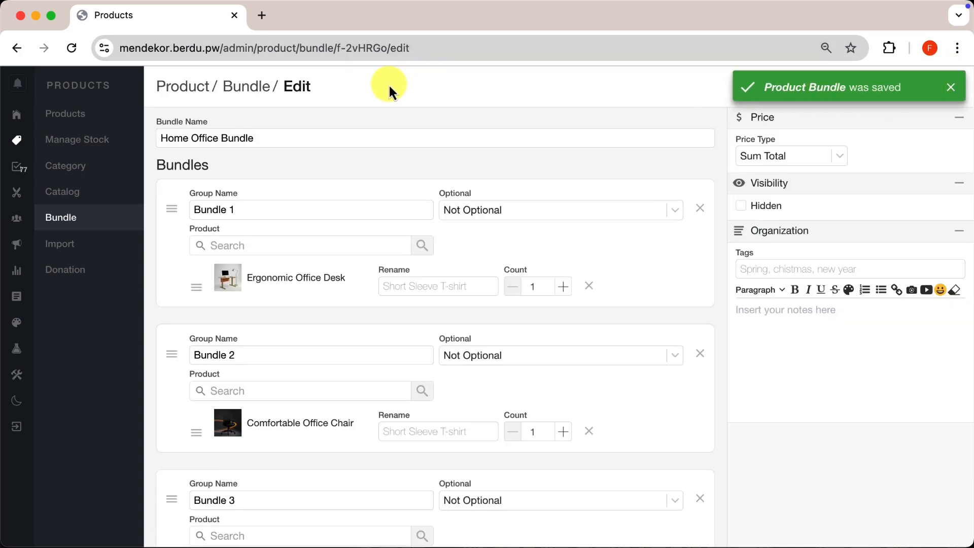
{"action": "left_click", "coordinate": [382, 84]}
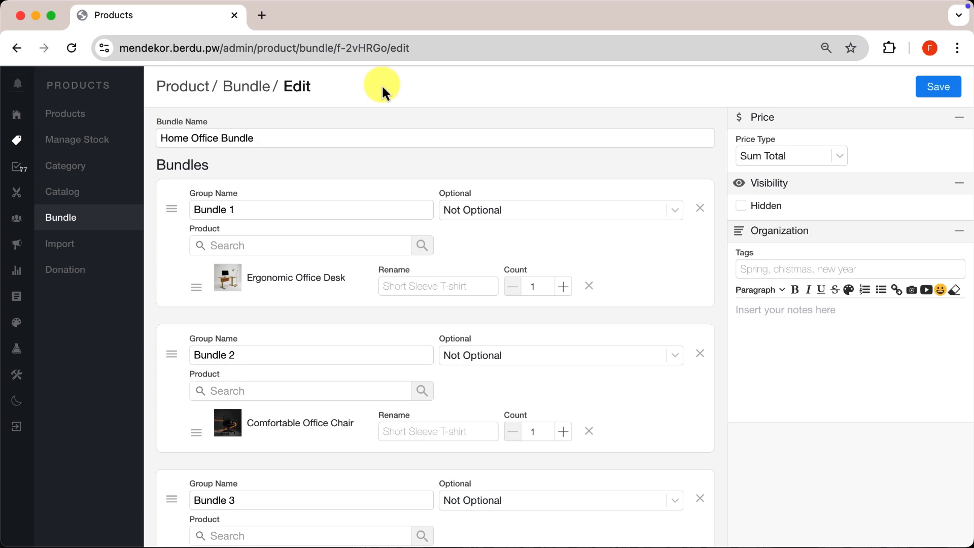
Open the store's layout editor and navigate to the Comfortable Office Chair product page.
{"action": "left_click", "coordinate": [22, 335]}
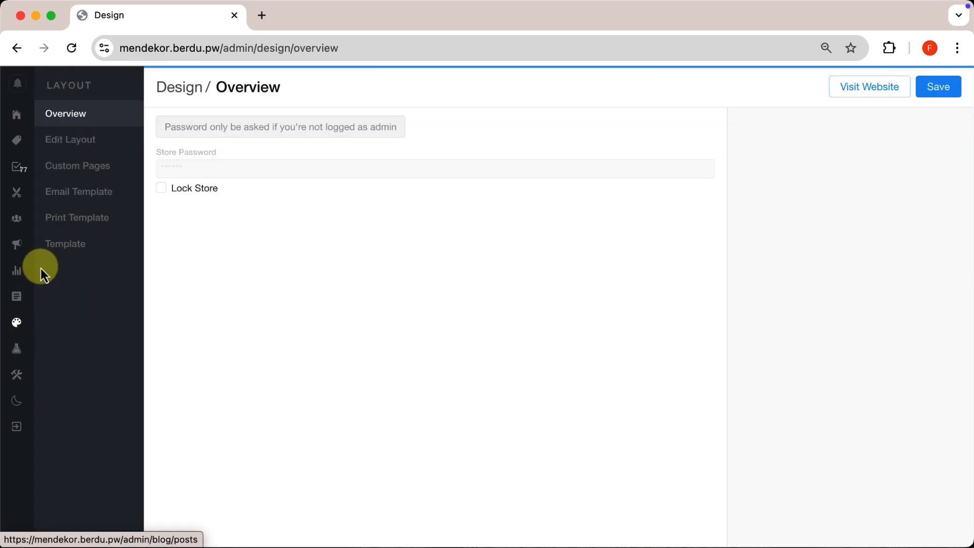
{"action": "left_click", "coordinate": [84, 143]}
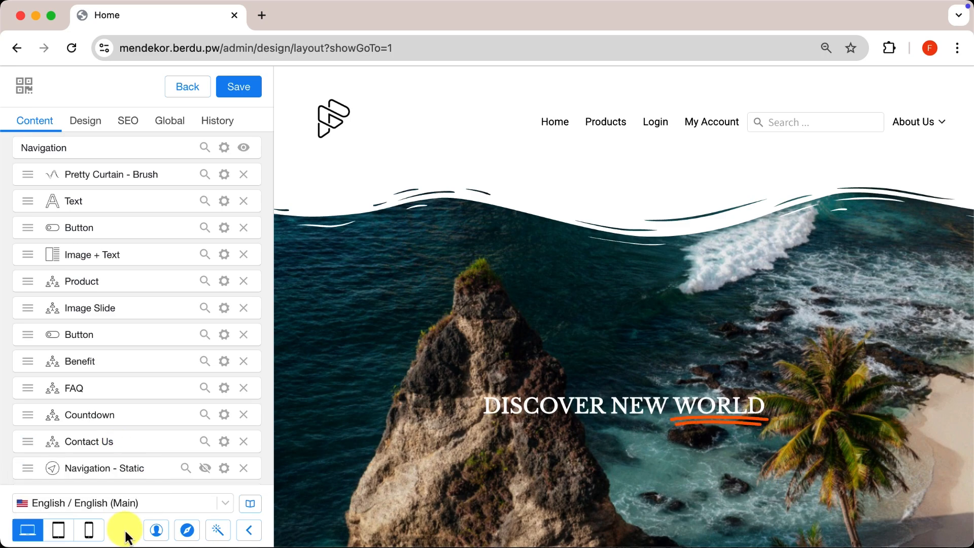
{"action": "left_click", "coordinate": [187, 530]}
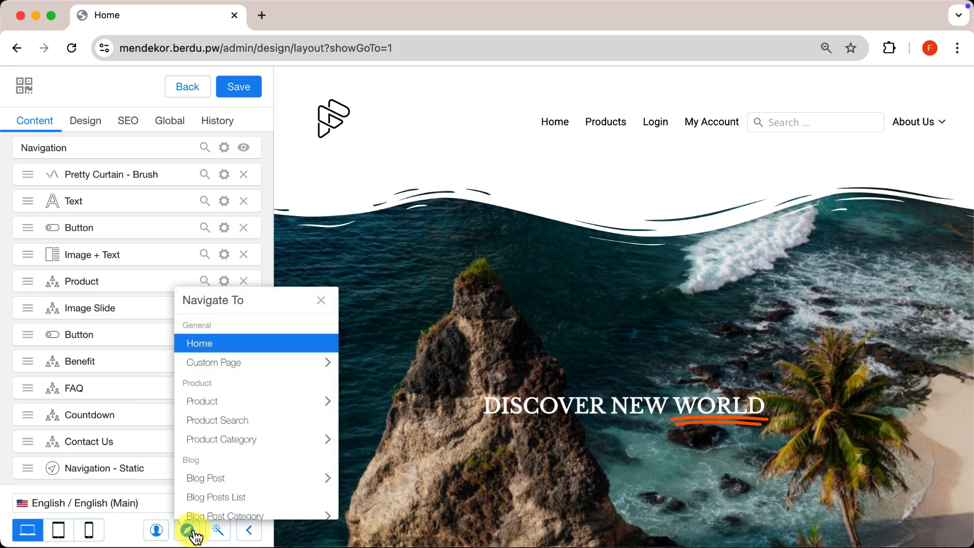
{"action": "left_click", "coordinate": [274, 412]}
{"action": "scroll", "coordinate": [337, 420], "scroll_direction": "down", "scroll_amount": 5}
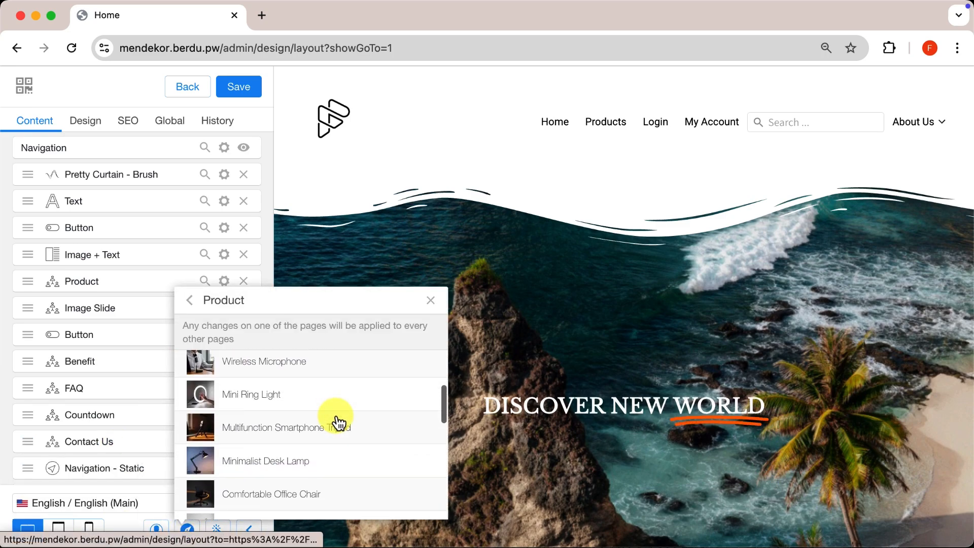
{"action": "scroll", "coordinate": [358, 389], "scroll_direction": "down", "scroll_amount": 3}
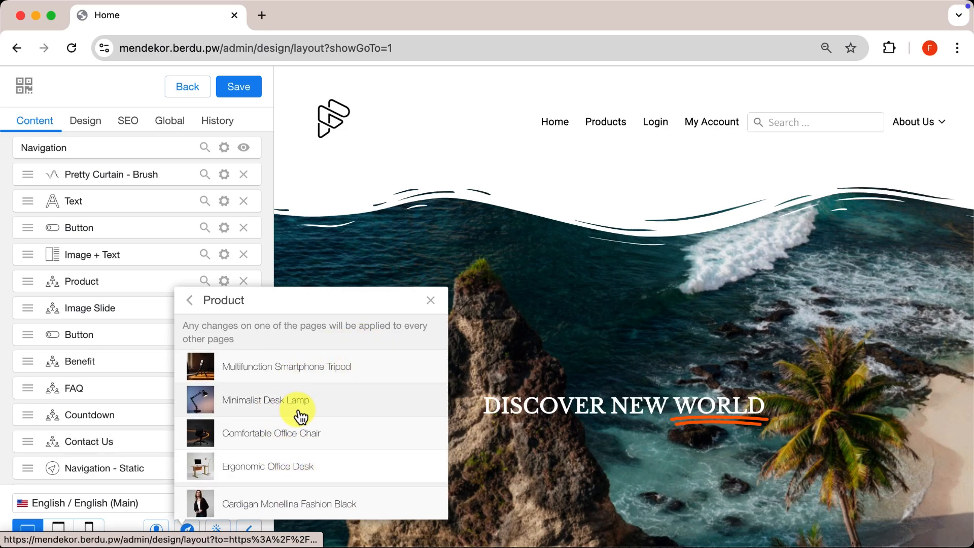
{"action": "left_click", "coordinate": [285, 441]}
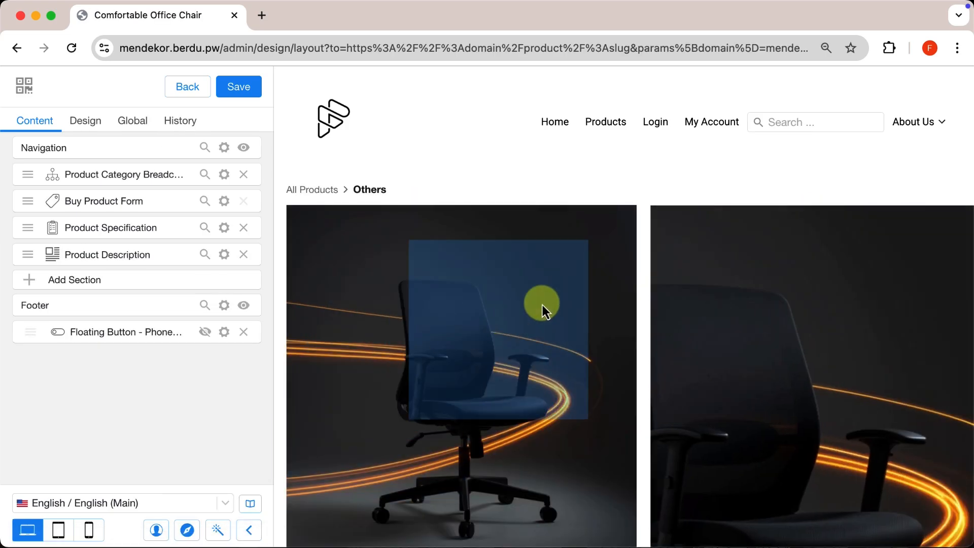
Add a Product Bundle section to the product page, searching the sections for "bundle", and review it in the preview.
{"action": "scroll", "coordinate": [459, 198], "scroll_direction": "down", "scroll_amount": 3}
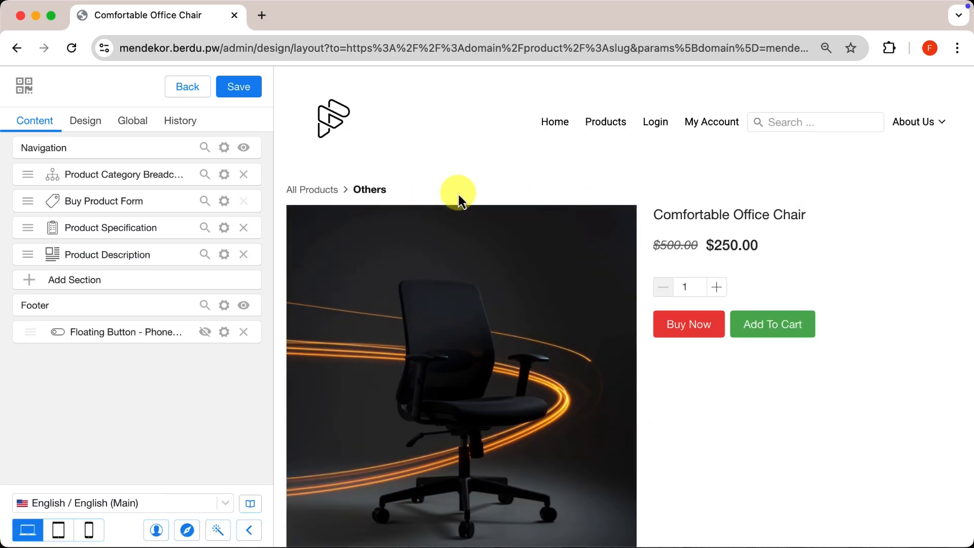
{"action": "scroll", "coordinate": [458, 194], "scroll_direction": "down", "scroll_amount": 1}
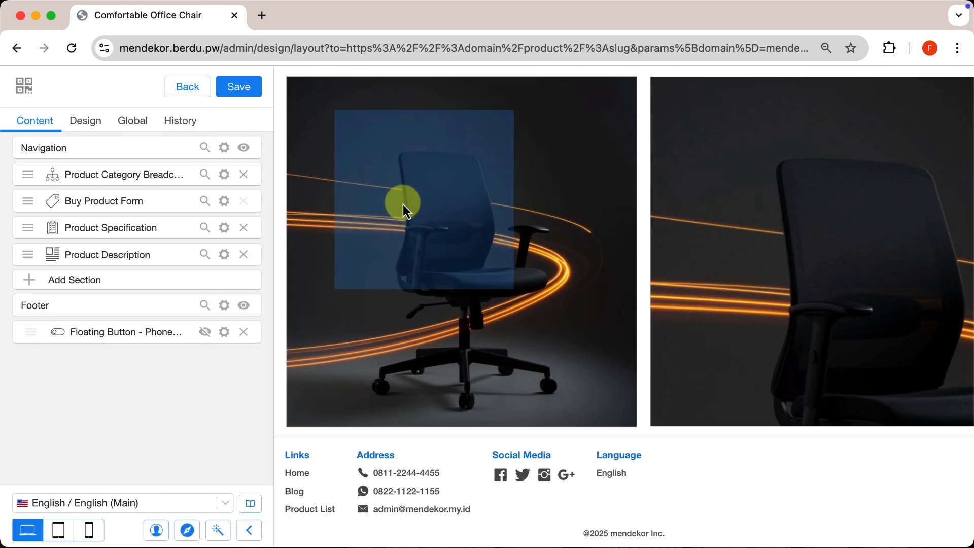
{"action": "left_click", "coordinate": [165, 280]}
{"action": "left_click", "coordinate": [179, 127]}
{"action": "type", "text": "bundle"}
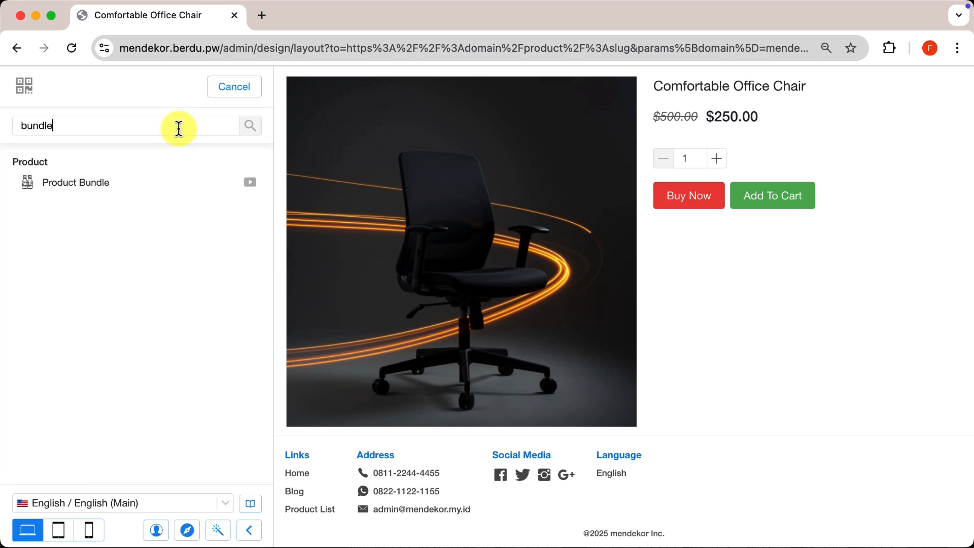
{"action": "left_click", "coordinate": [130, 185]}
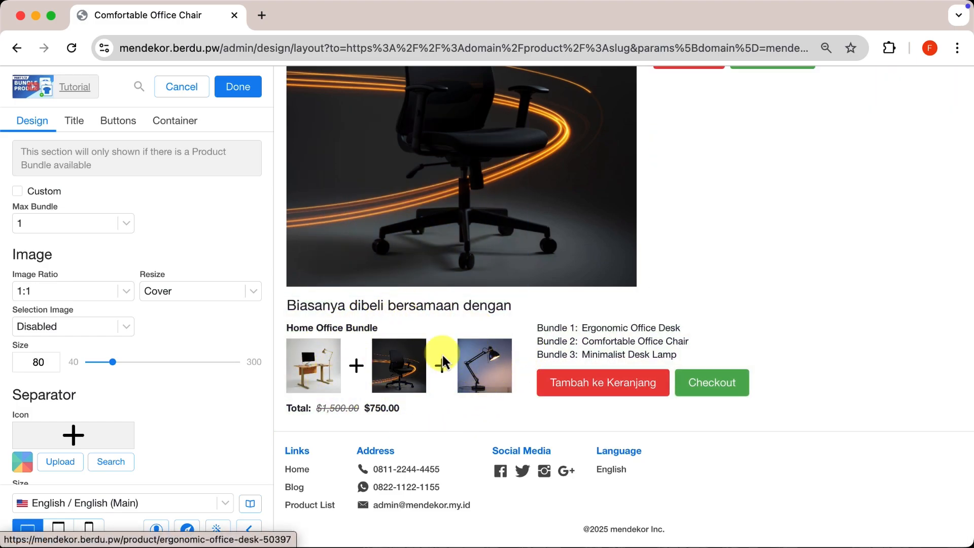
{"action": "scroll", "coordinate": [446, 351], "scroll_direction": "up", "scroll_amount": 3}
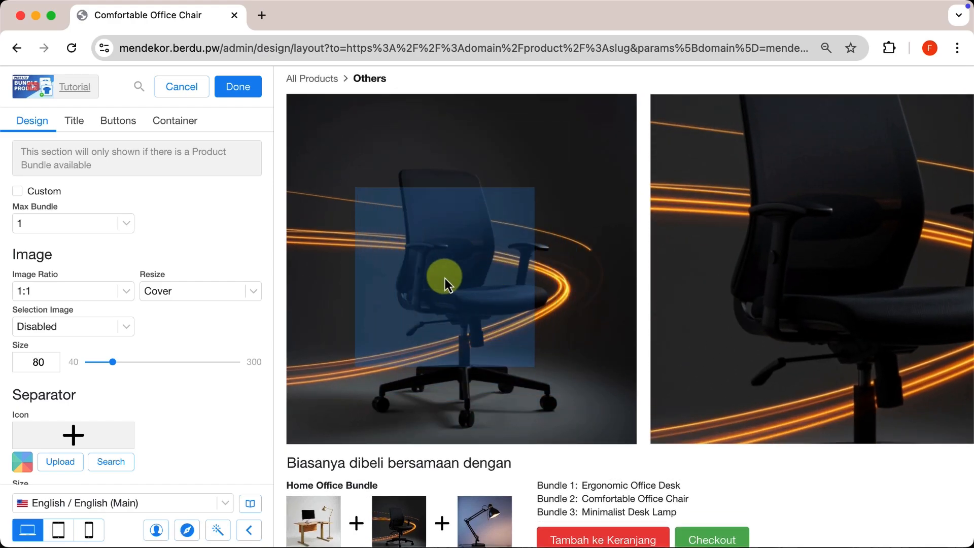
{"action": "scroll", "coordinate": [445, 278], "scroll_direction": "down", "scroll_amount": 3}
{"action": "scroll", "coordinate": [446, 278], "scroll_direction": "down", "scroll_amount": 1}
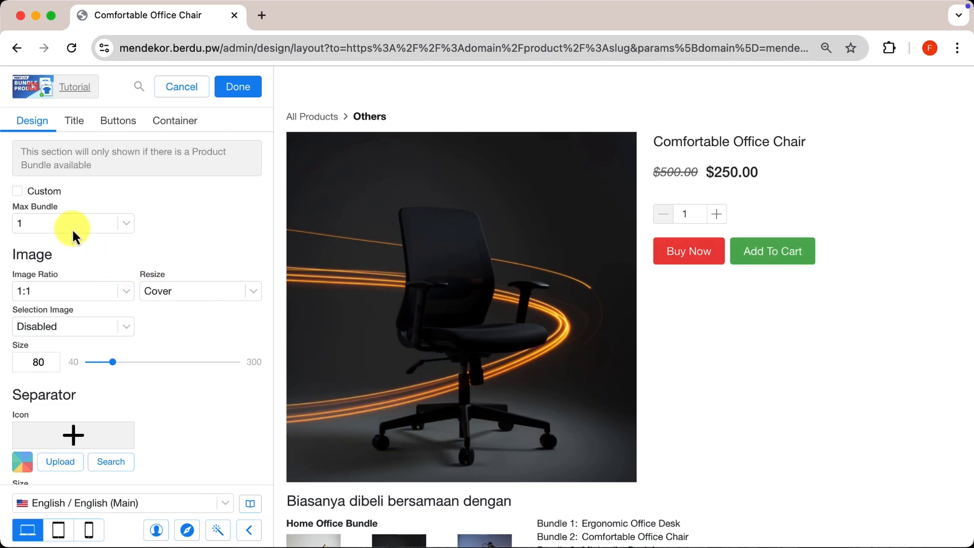
{"action": "left_click", "coordinate": [15, 191]}
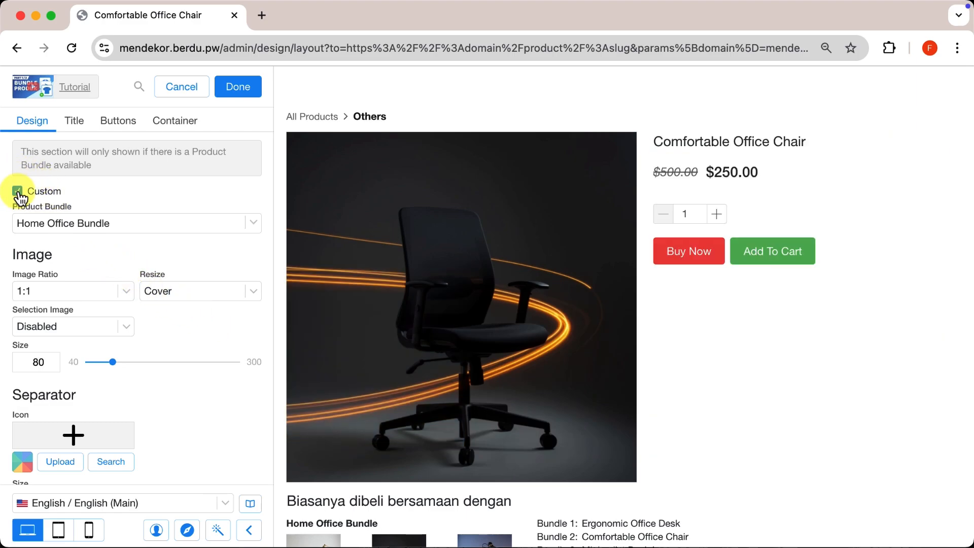
{"action": "left_click", "coordinate": [67, 224]}
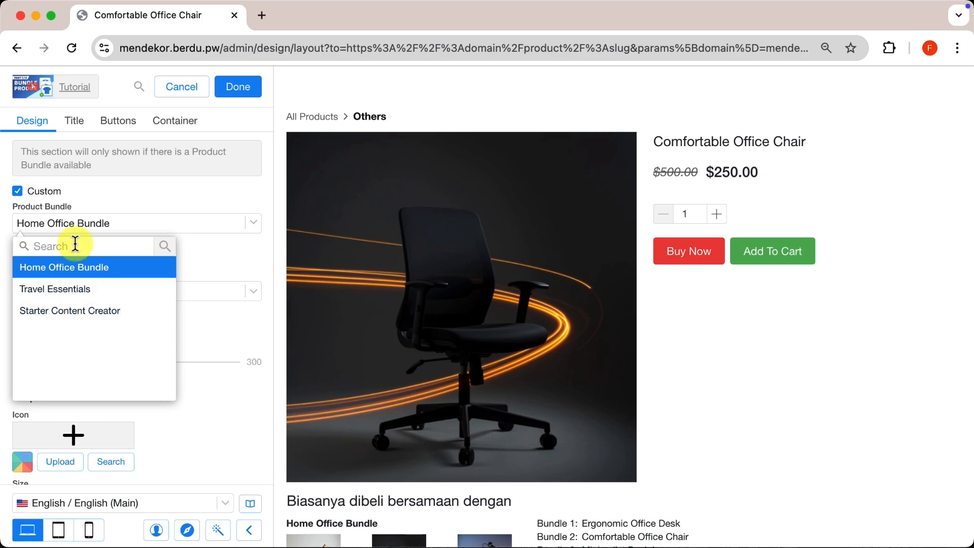
{"action": "left_click", "coordinate": [90, 197]}
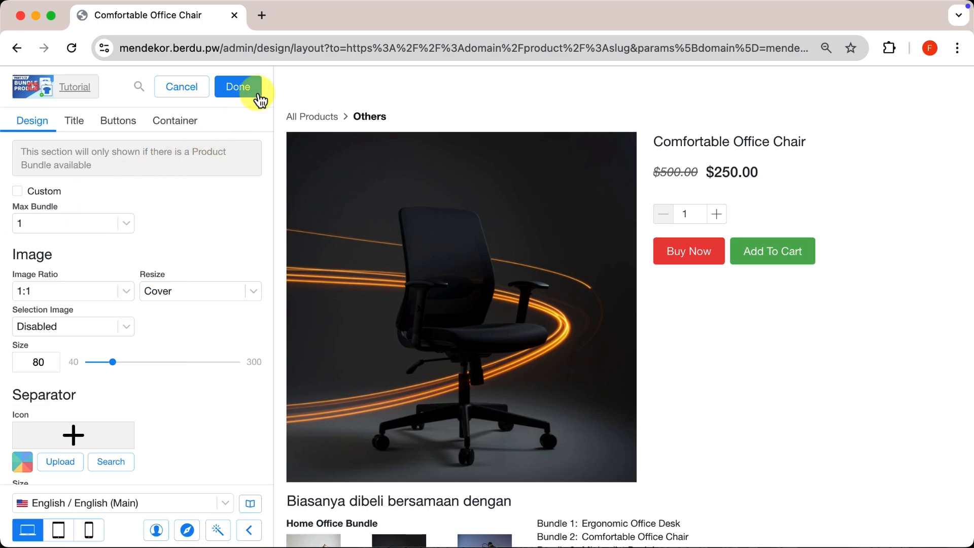
Accept the Product Bundle section's settings and save the page layout.
{"action": "left_click", "coordinate": [239, 87]}
{"action": "left_click", "coordinate": [239, 87]}
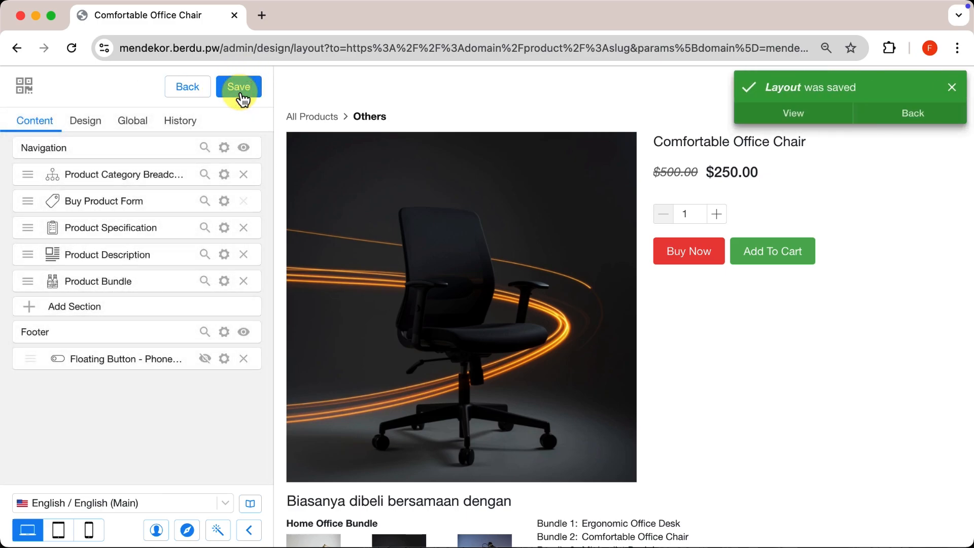
Leave the product page layout editor and start a new custom page from the store's Custom Pages list.
{"action": "left_click", "coordinate": [187, 89]}
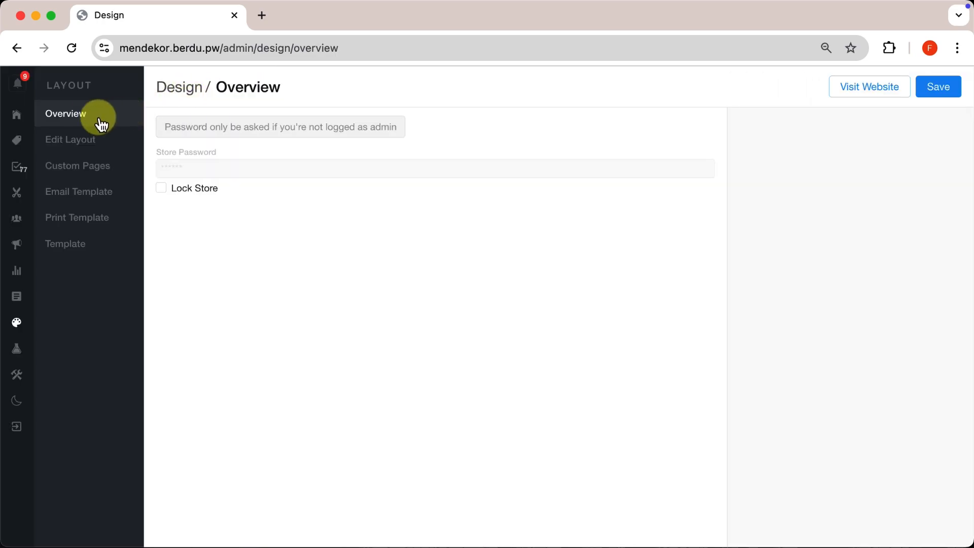
{"action": "left_click", "coordinate": [18, 119]}
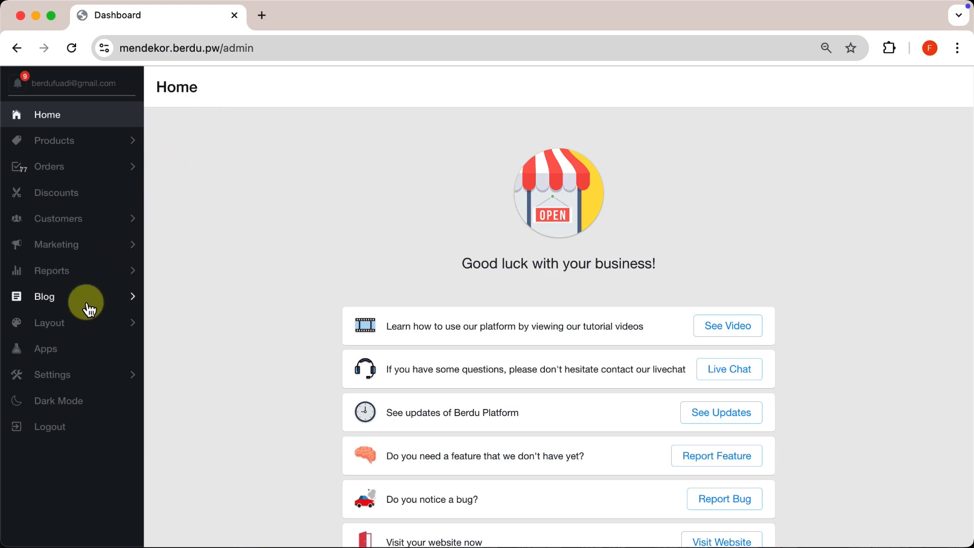
{"action": "left_click", "coordinate": [78, 322]}
{"action": "left_click", "coordinate": [71, 170]}
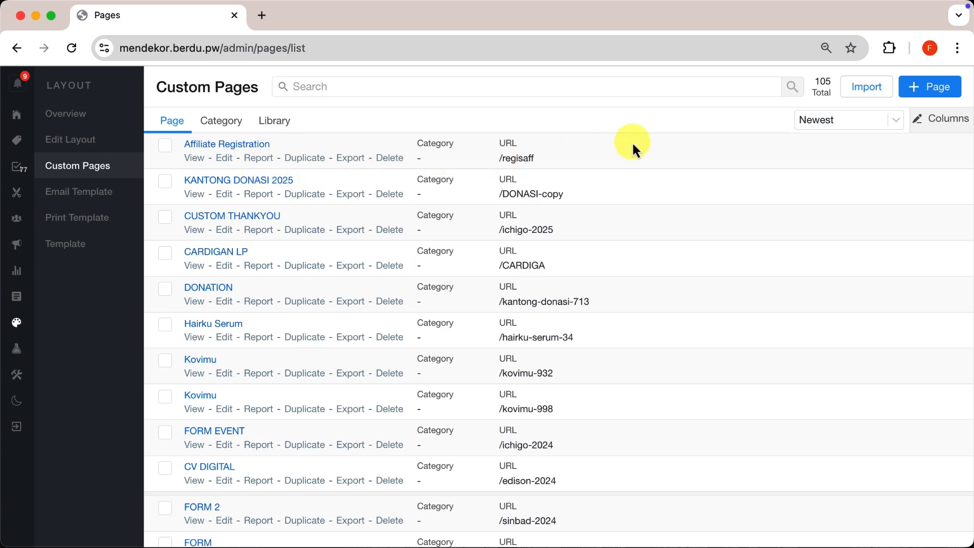
{"action": "left_click", "coordinate": [911, 87]}
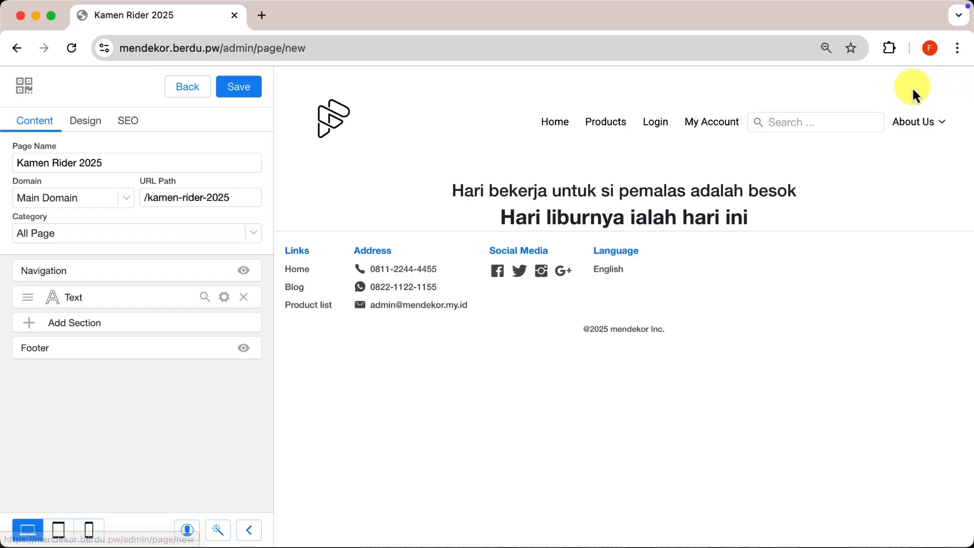
Remove the default Text section, name the page BUNDLE PRODUCT and set its URL path to bundleproduct.
{"action": "left_click", "coordinate": [244, 298]}
{"action": "left_click", "coordinate": [197, 163]}
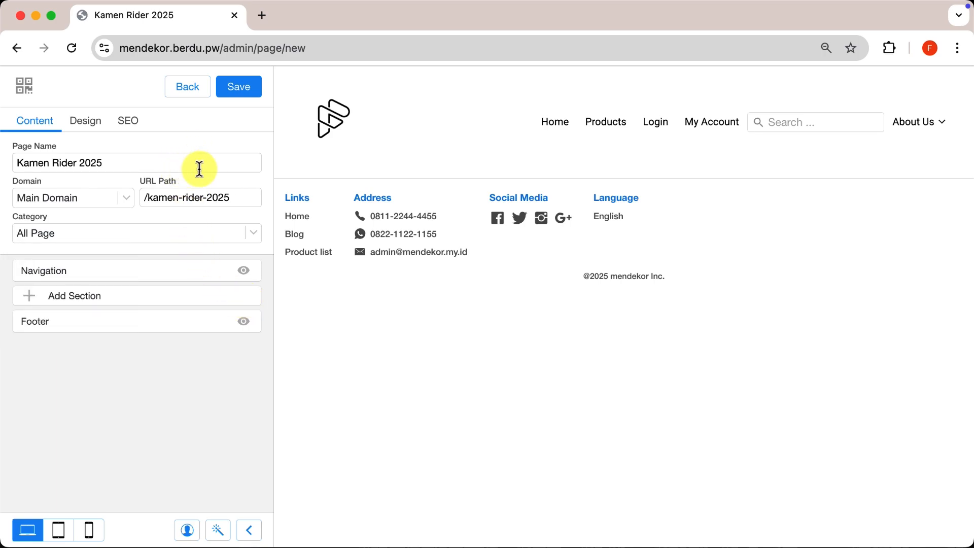
{"action": "key", "text": "super+a"}
{"action": "type", "text": "BUNDLE PRODUCT"}
{"action": "key", "text": "Tab"}
{"action": "type", "text": "bundlep"}
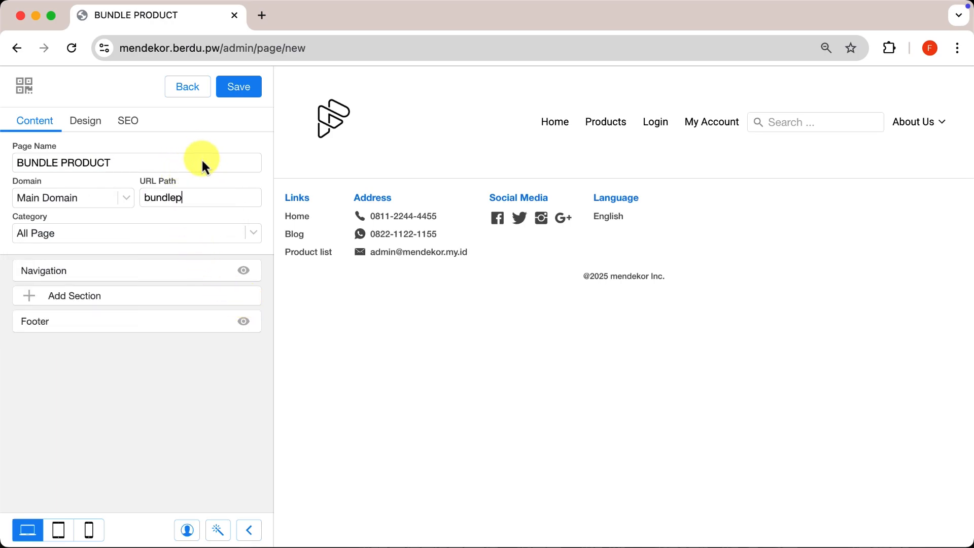
{"action": "type", "text": "roduct"}
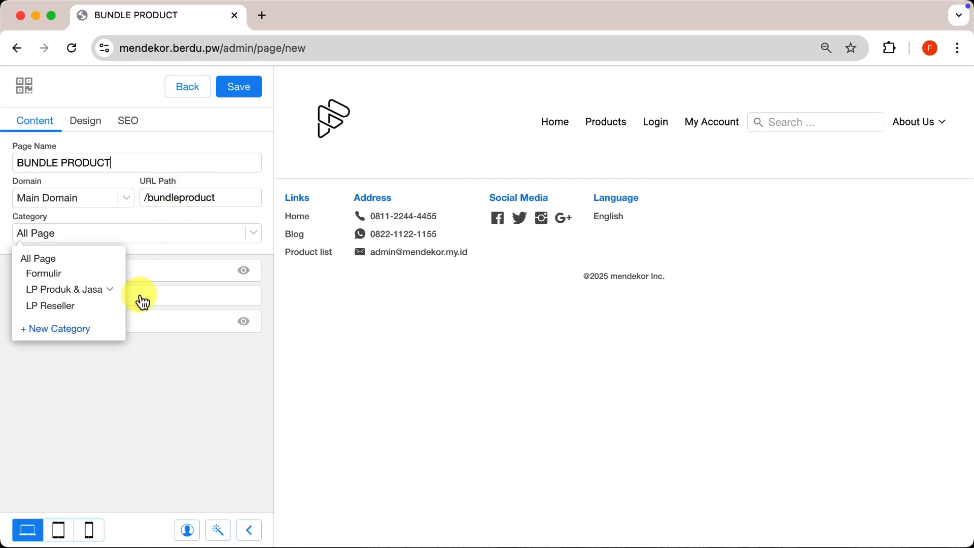
Add a Product Bundle section to the page, searching the sections for "bundle", and review which product bundles it can show.
{"action": "left_click", "coordinate": [175, 303]}
{"action": "left_click", "coordinate": [182, 125]}
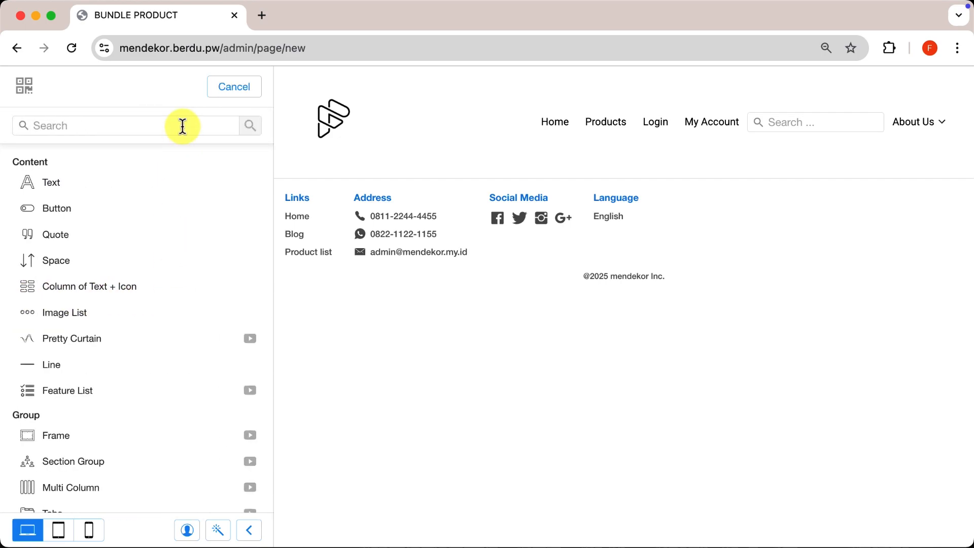
{"action": "type", "text": "bundle"}
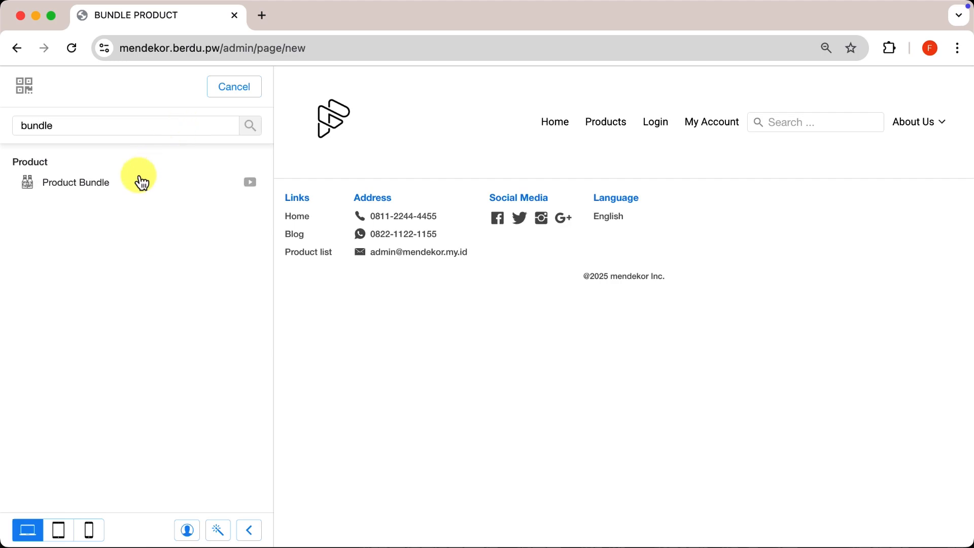
{"action": "left_click", "coordinate": [143, 182]}
{"action": "left_click", "coordinate": [144, 203]}
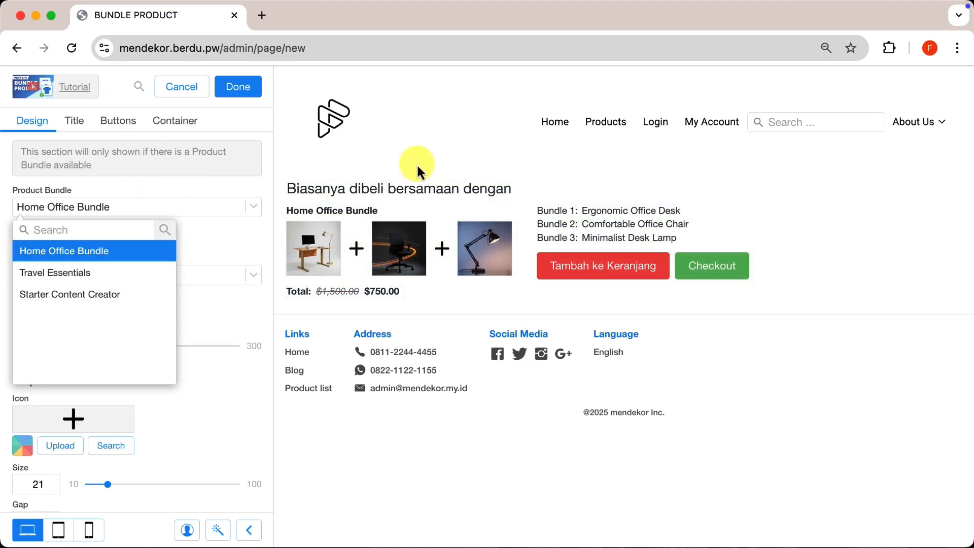
{"action": "left_click", "coordinate": [418, 166]}
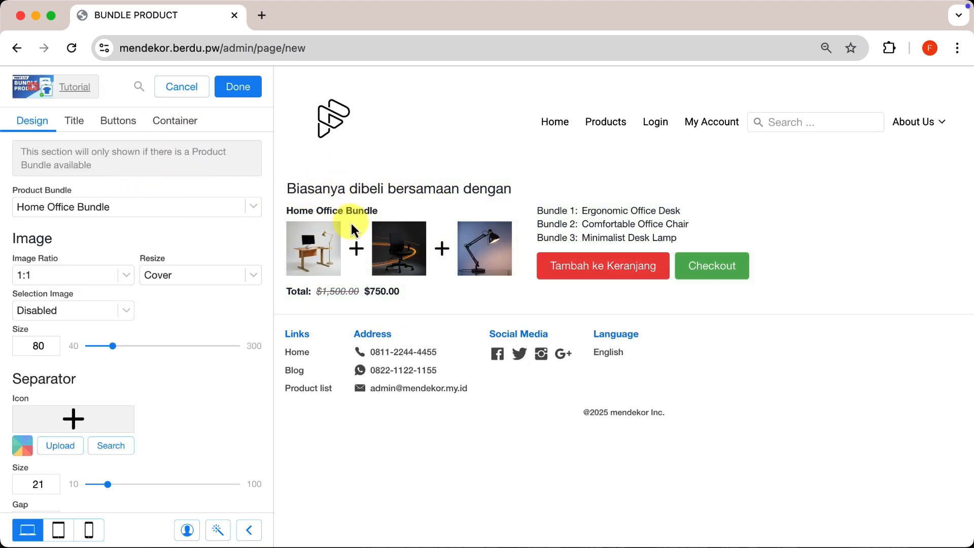
{"action": "left_click", "coordinate": [221, 207]}
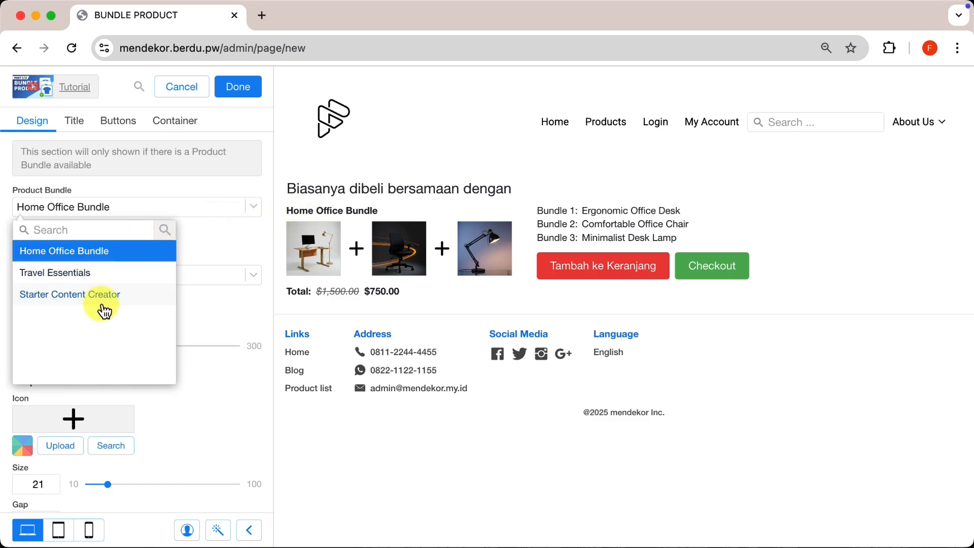
{"action": "left_click", "coordinate": [196, 239]}
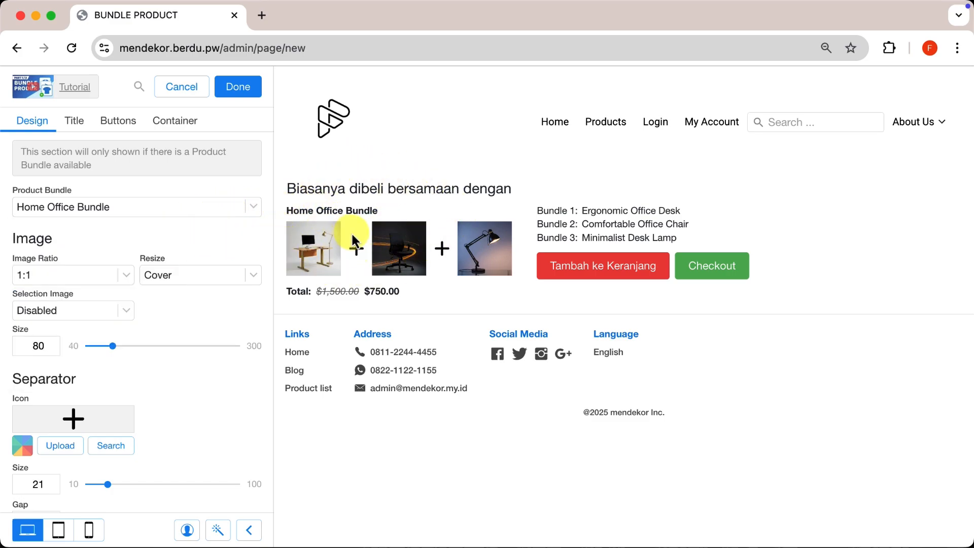
Set the bundle's image size to 103 and change the separator icon to the outlined circled plus.
{"action": "left_click_drag", "start_coordinate": [113, 345], "coordinate": [122, 345]}
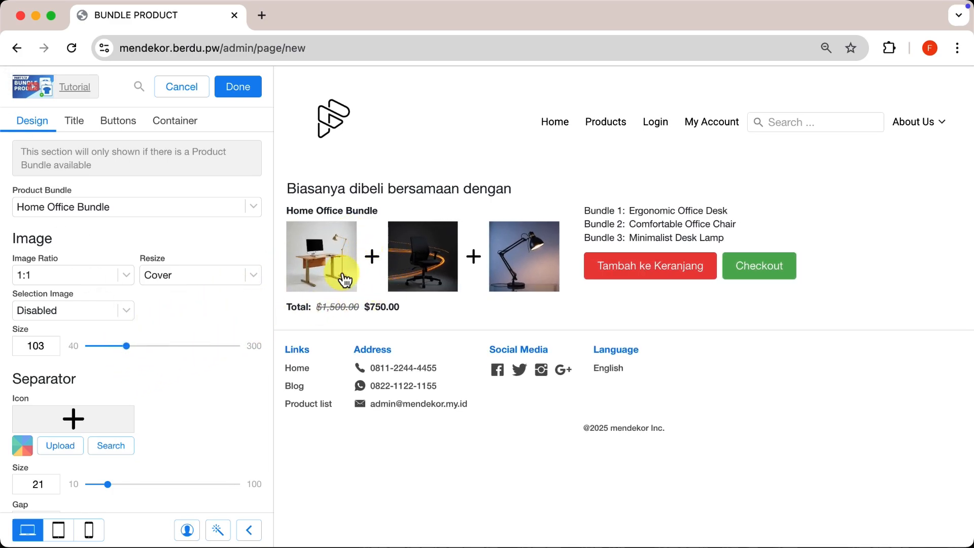
{"action": "left_click", "coordinate": [112, 448]}
{"action": "left_click", "coordinate": [121, 150]}
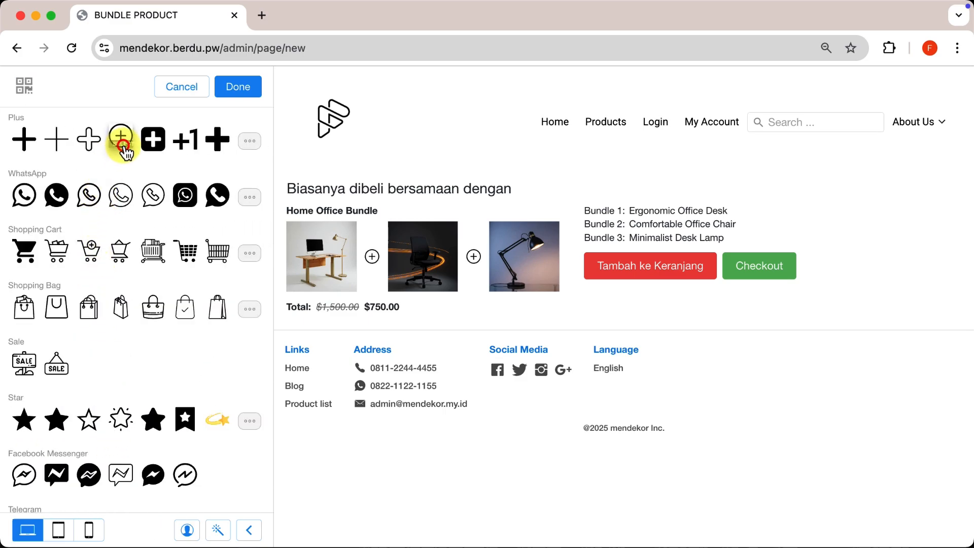
{"action": "left_click", "coordinate": [233, 97]}
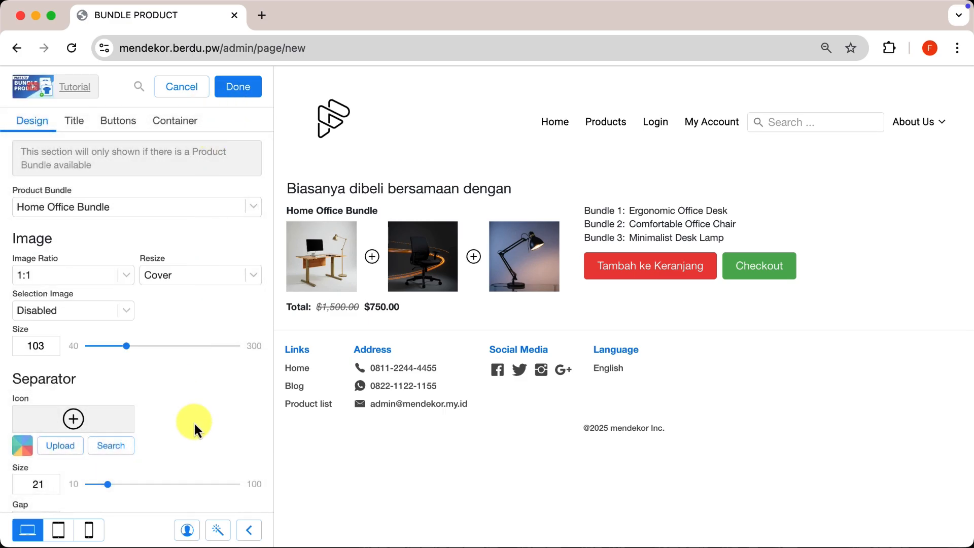
Set the separator's size to 22 and its gap to 16.
{"action": "scroll", "coordinate": [194, 422], "scroll_direction": "down", "scroll_amount": 2}
{"action": "mouse_move", "coordinate": [105, 454]}
{"action": "left_mouse_down"}
{"action": "mouse_move", "coordinate": [119, 452]}
{"action": "mouse_move", "coordinate": [109, 453]}
{"action": "left_mouse_up"}
{"action": "mouse_move", "coordinate": [102, 490]}
{"action": "left_mouse_down"}
{"action": "mouse_move", "coordinate": [135, 491]}
{"action": "mouse_move", "coordinate": [106, 490]}
{"action": "left_mouse_up"}
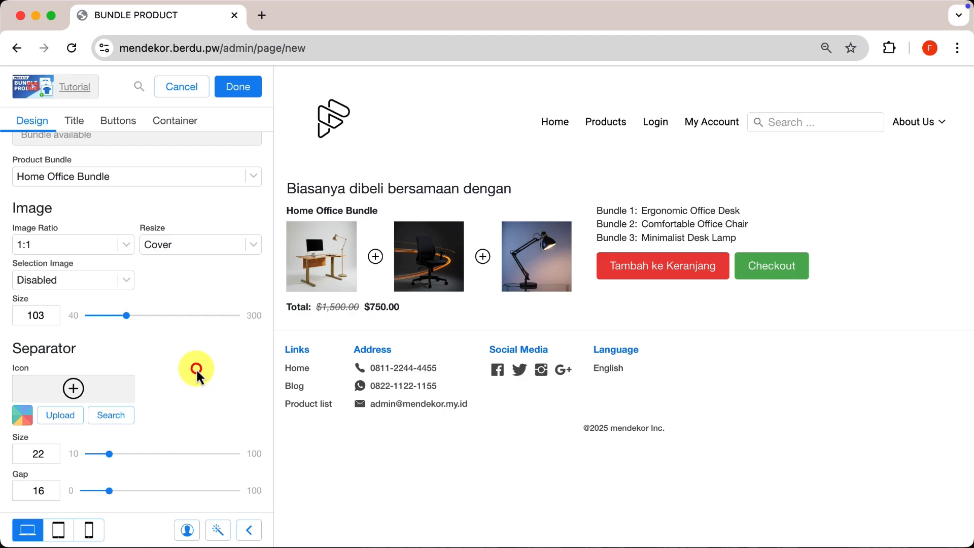
{"action": "left_click", "coordinate": [99, 179]}
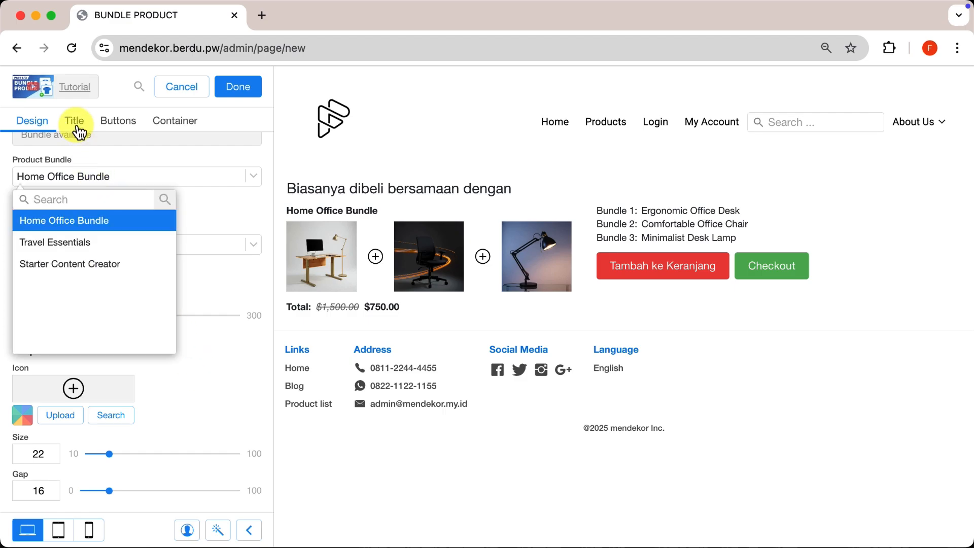
Replace the bundle section's title text with "Complete your perfect home office!".
{"action": "left_click", "coordinate": [76, 124]}
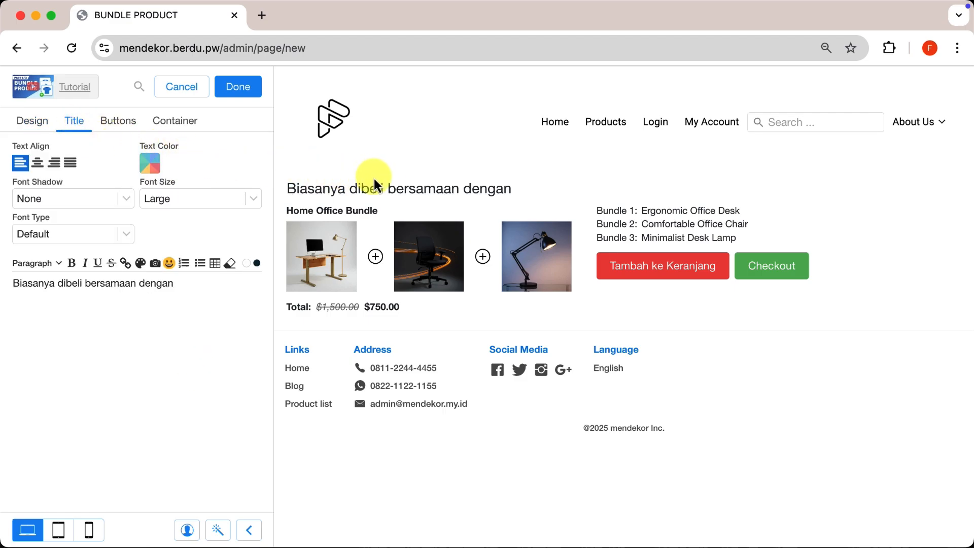
{"action": "triple_click", "coordinate": [215, 280]}
{"action": "type", "text": "Complete your perfect home office!"}
Set the section title's font type to Outfit-Bold and its font size to Larger.
{"action": "left_click", "coordinate": [121, 234]}
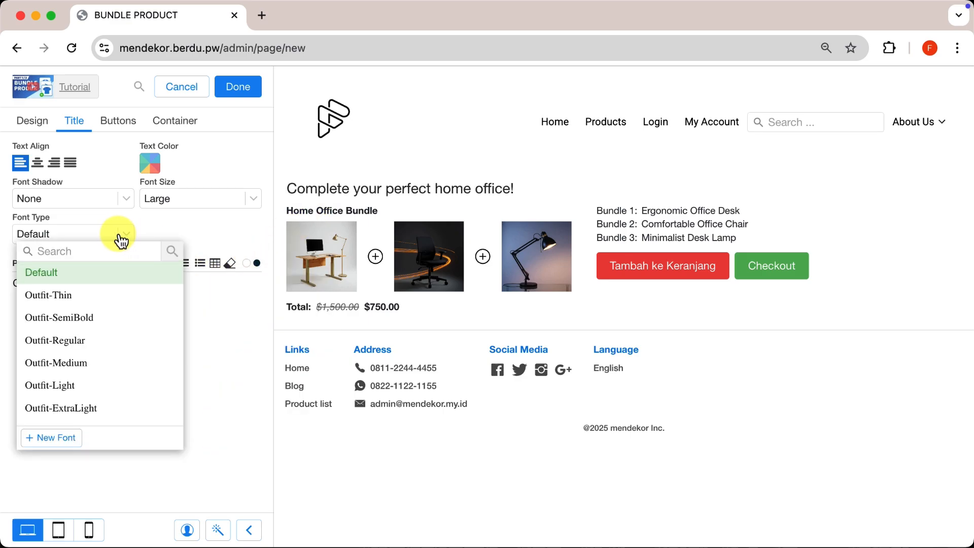
{"action": "scroll", "coordinate": [104, 350], "scroll_direction": "down", "scroll_amount": 3}
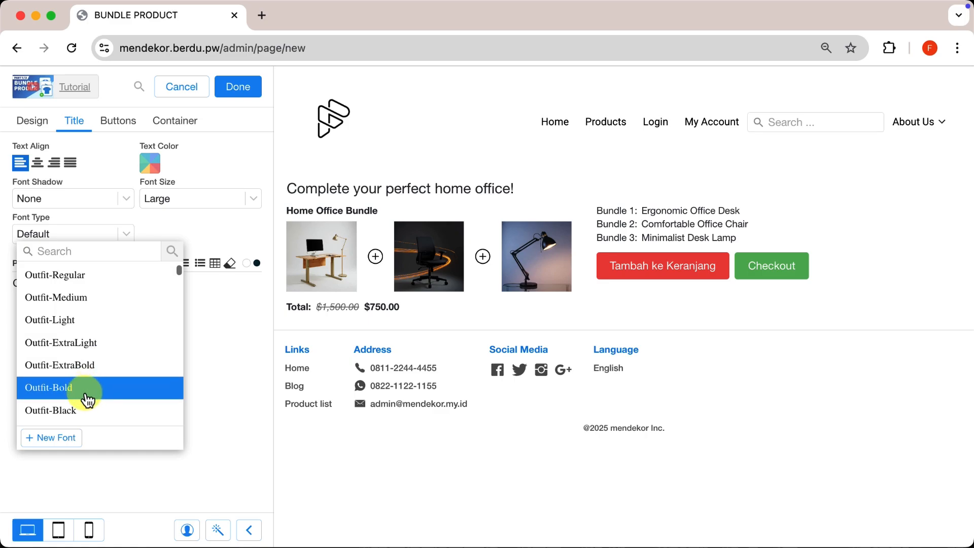
{"action": "left_click", "coordinate": [85, 395]}
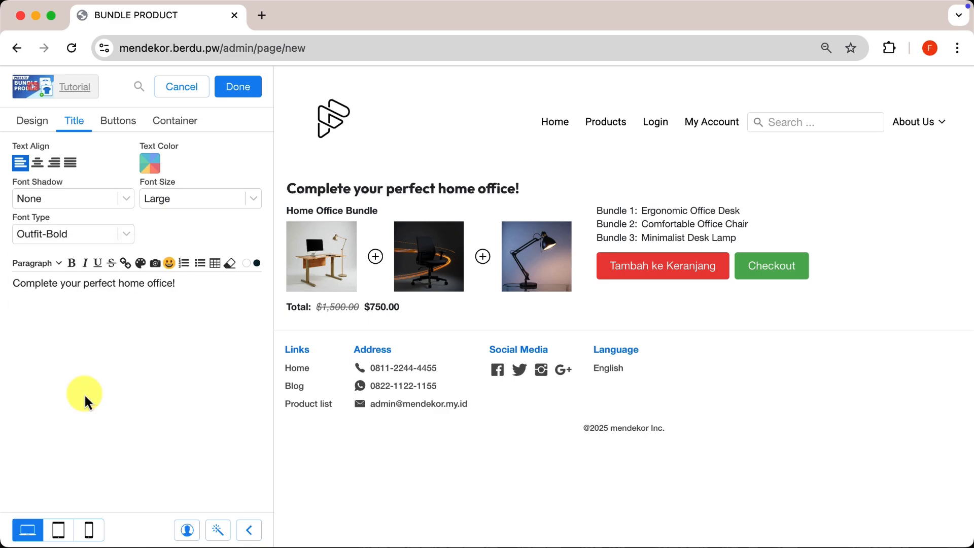
{"action": "left_click", "coordinate": [184, 201]}
{"action": "left_click", "coordinate": [187, 217]}
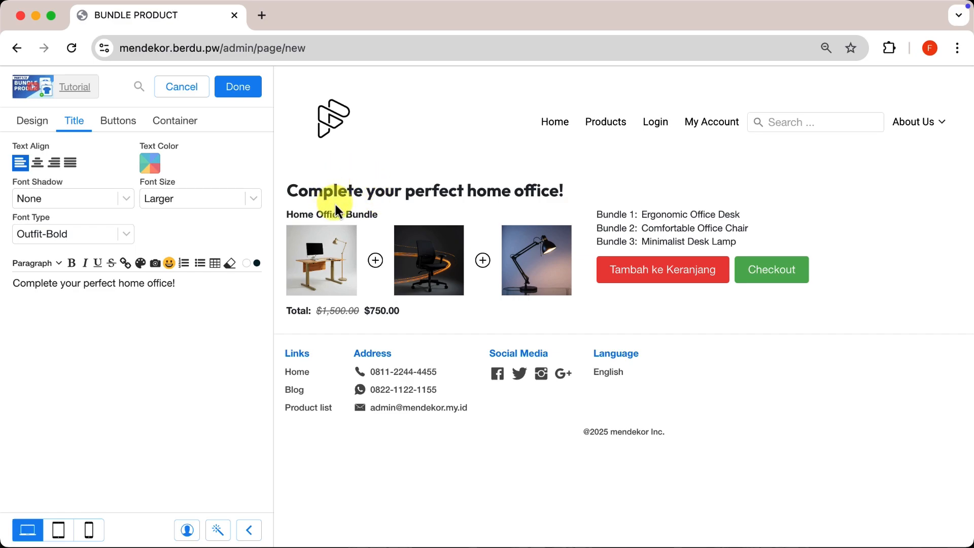
Change the colour of the bundle's "Tambah ke Keranjang" button to blue #1E88E5.
{"action": "left_click", "coordinate": [120, 122]}
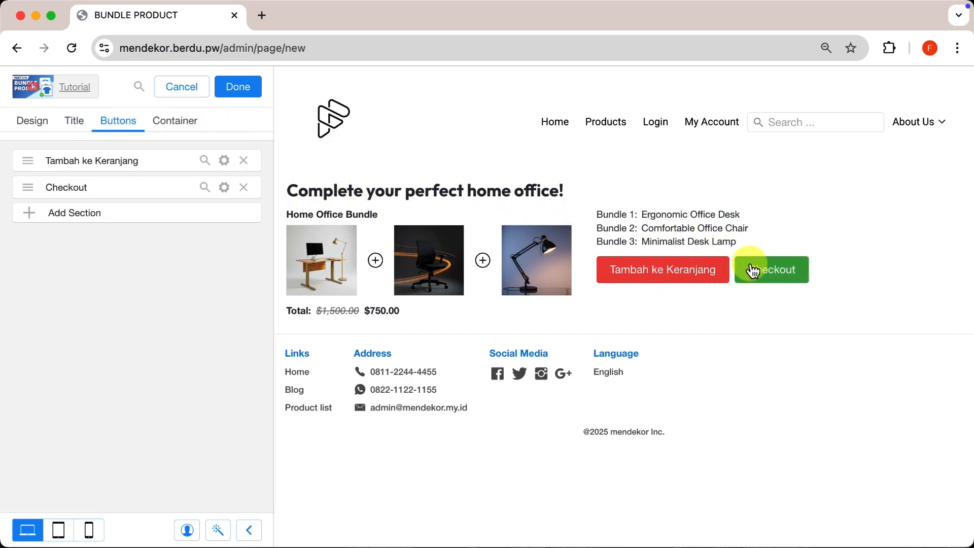
{"action": "left_click", "coordinate": [223, 161]}
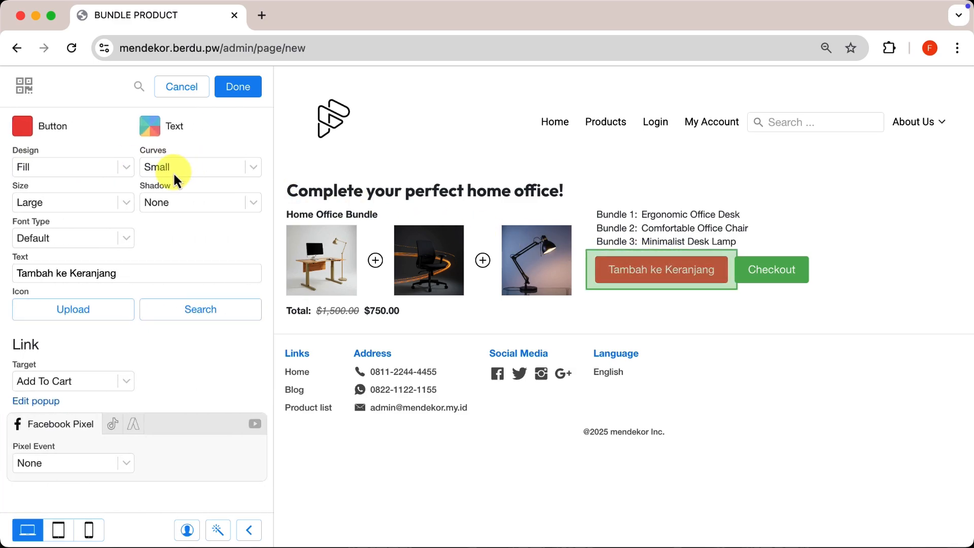
{"action": "left_click", "coordinate": [22, 127]}
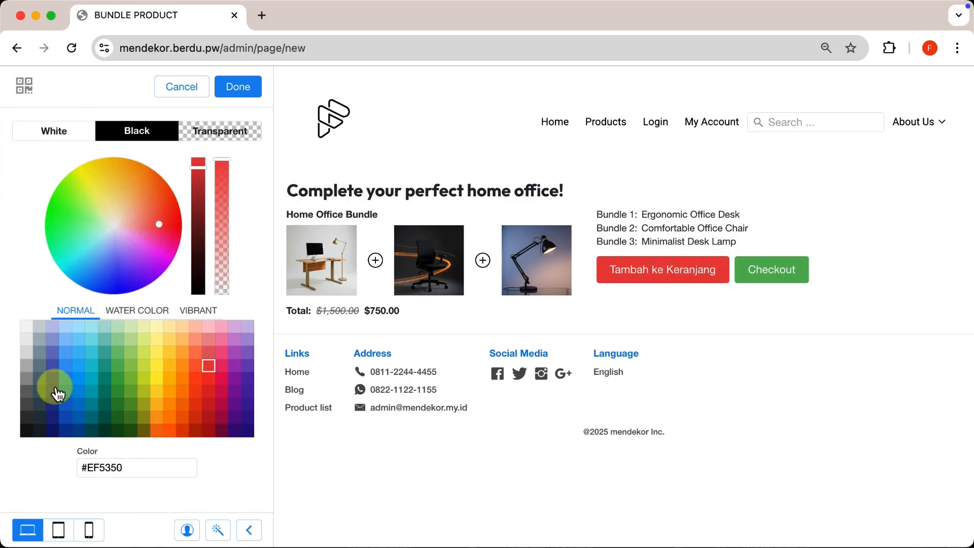
{"action": "left_click", "coordinate": [64, 391]}
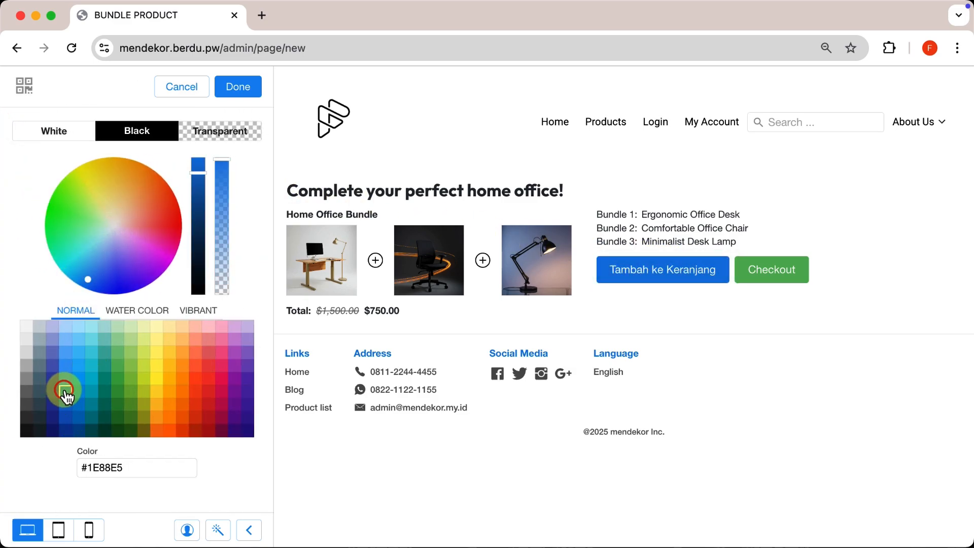
{"action": "left_click", "coordinate": [256, 90]}
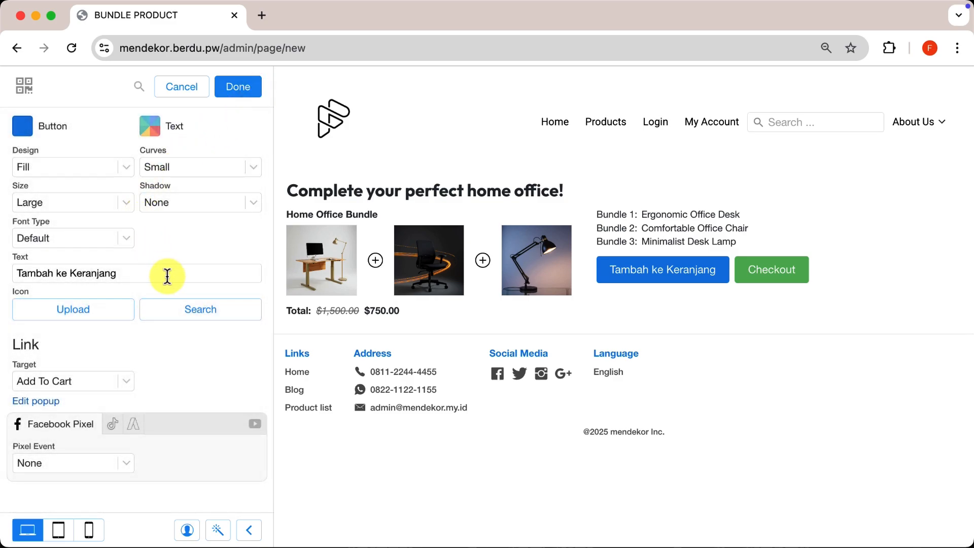
Rename the blue button to "Add to cart" and give it the solid shopping cart icon.
{"action": "triple_click", "coordinate": [168, 276]}
{"action": "type", "text": "Add to cart"}
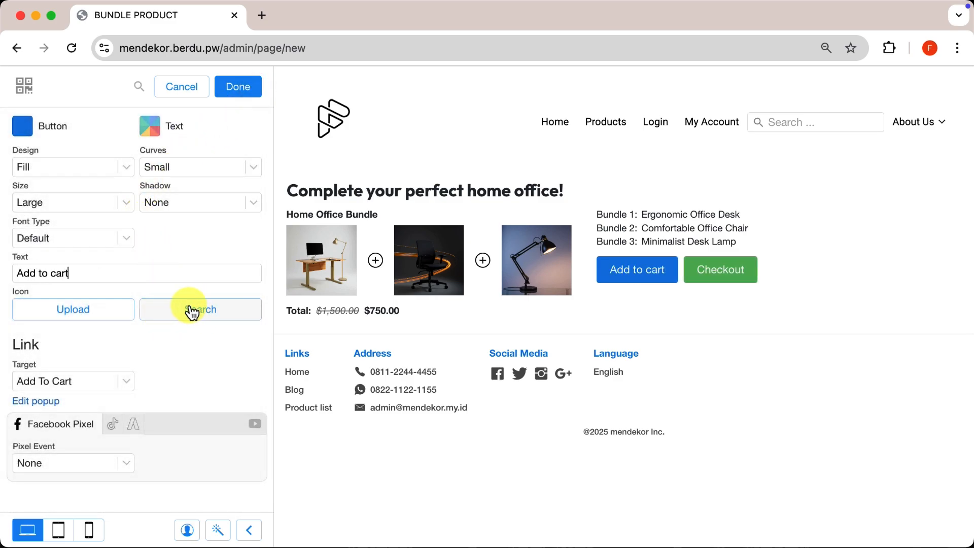
{"action": "left_click", "coordinate": [192, 314]}
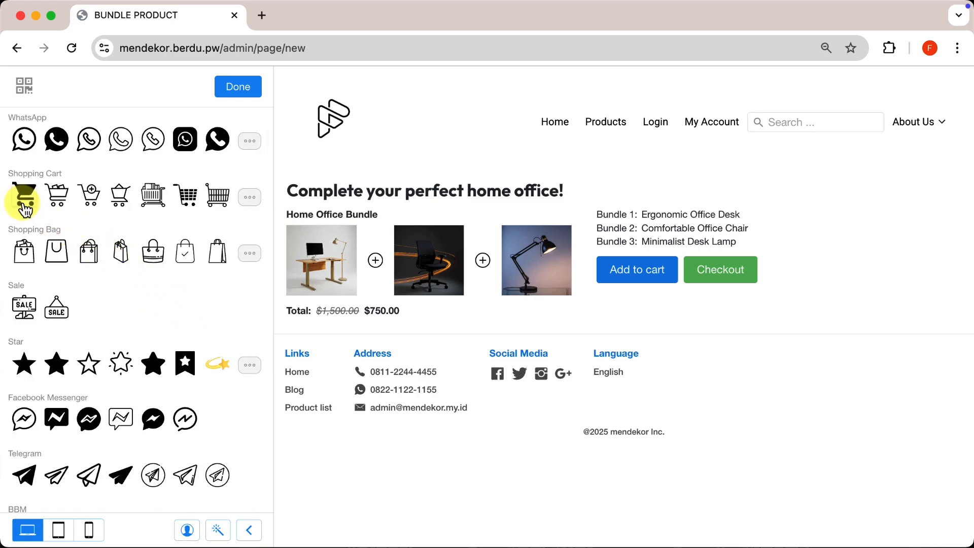
{"action": "left_click", "coordinate": [22, 203]}
{"action": "left_click", "coordinate": [238, 88]}
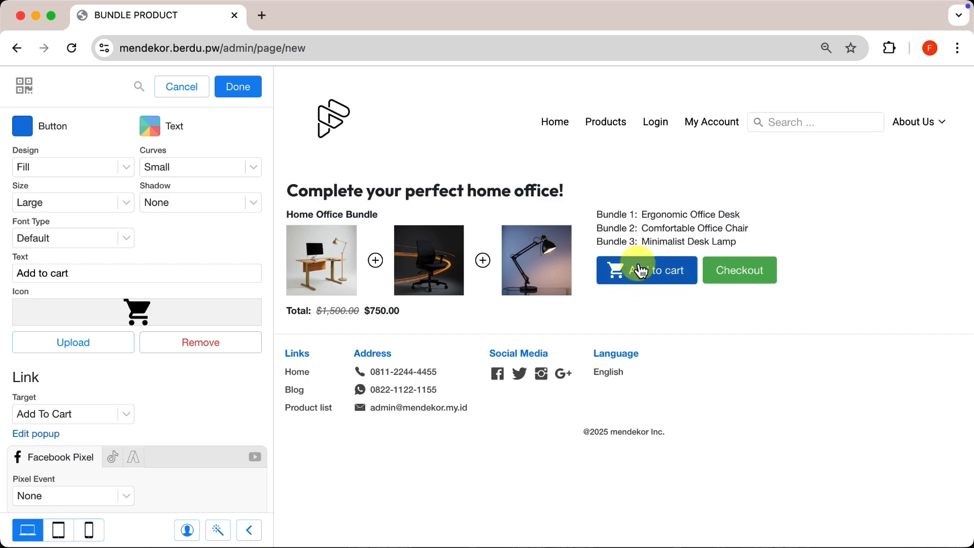
Preview the Add to cart button's popup and replace its message with "Great choice! Your bundle's been added to the cart.".
{"action": "left_click", "coordinate": [664, 274]}
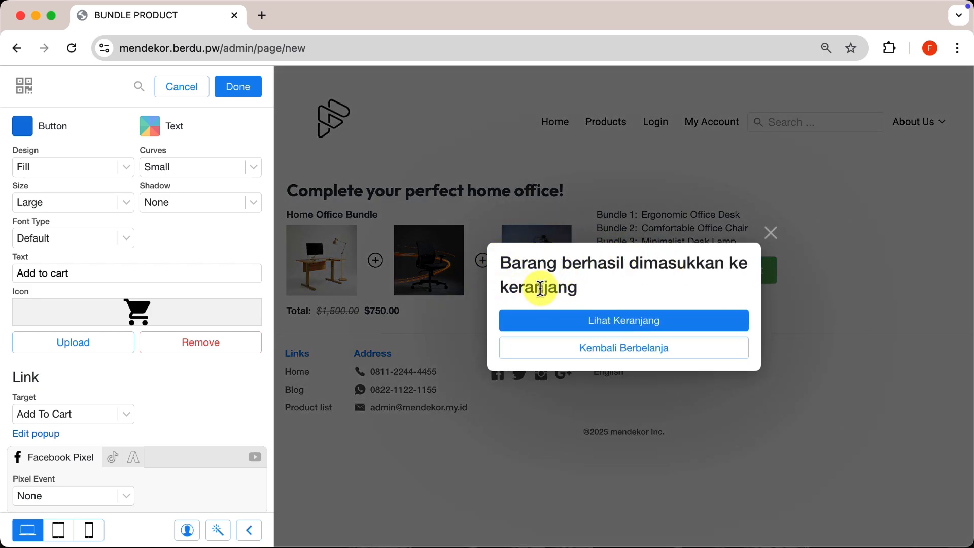
{"action": "left_click", "coordinate": [771, 234]}
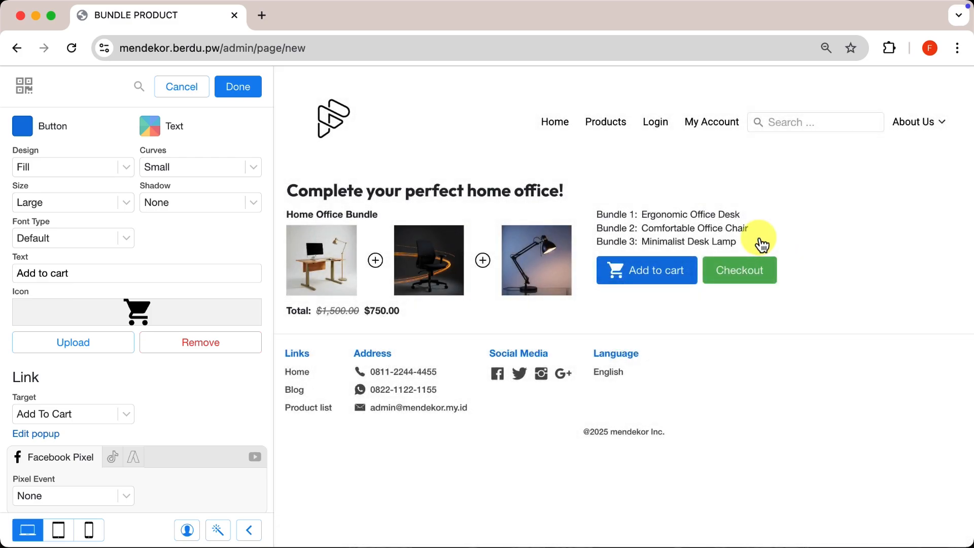
{"action": "left_click", "coordinate": [50, 434]}
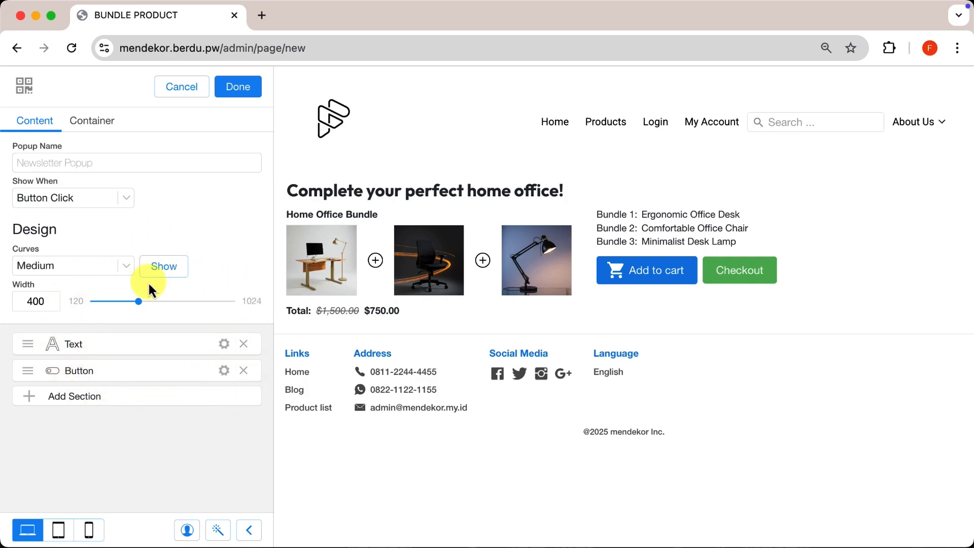
{"action": "left_click", "coordinate": [175, 269]}
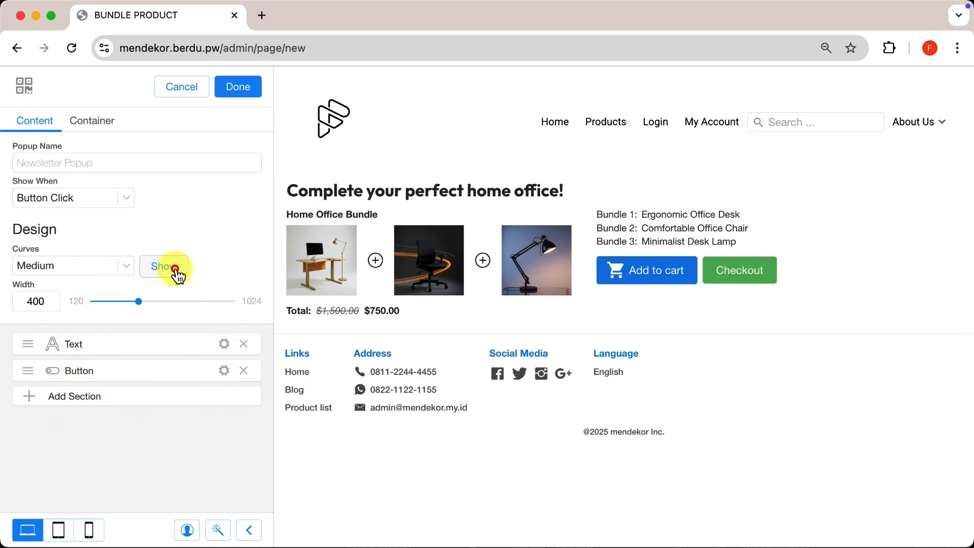
{"action": "left_click", "coordinate": [223, 345]}
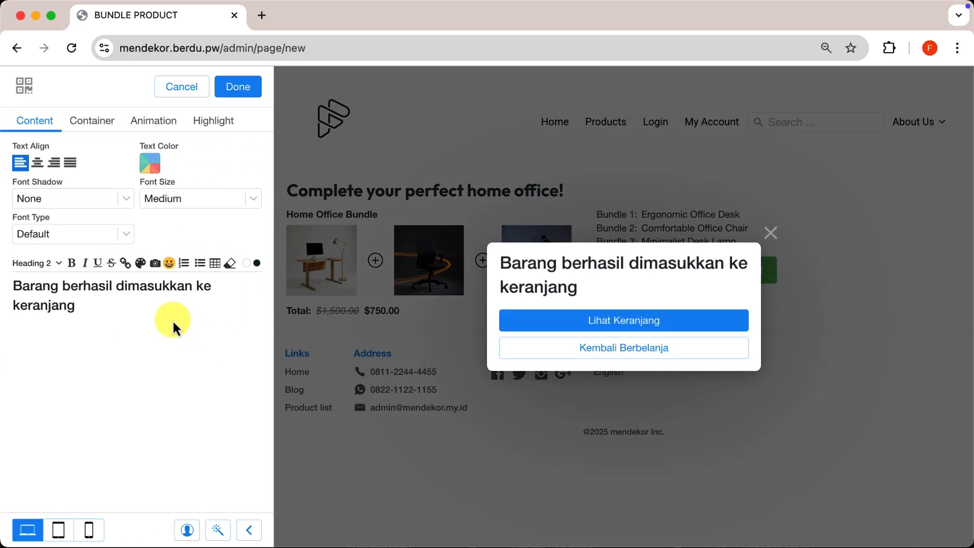
{"action": "triple_click", "coordinate": [136, 306]}
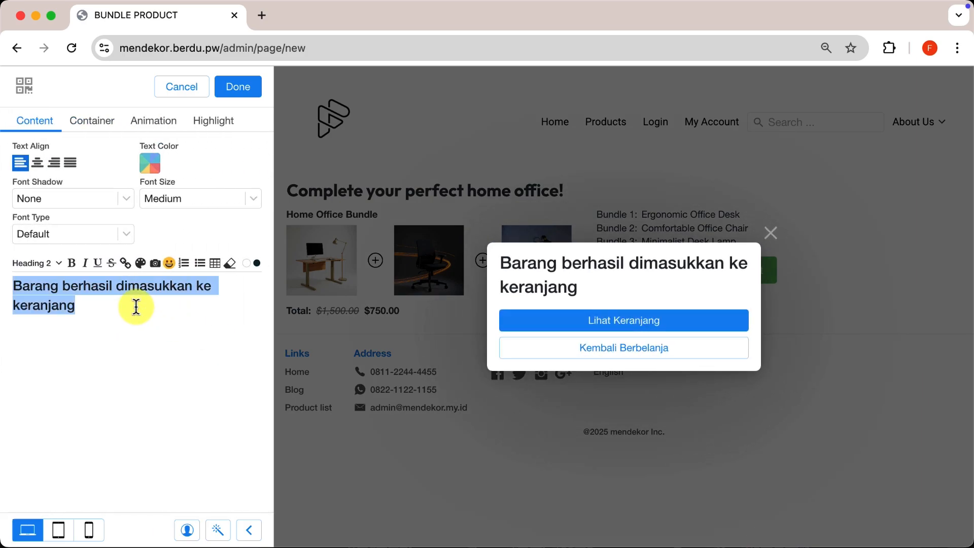
{"action": "type", "text": "Great choice! Your bundle's been add"}
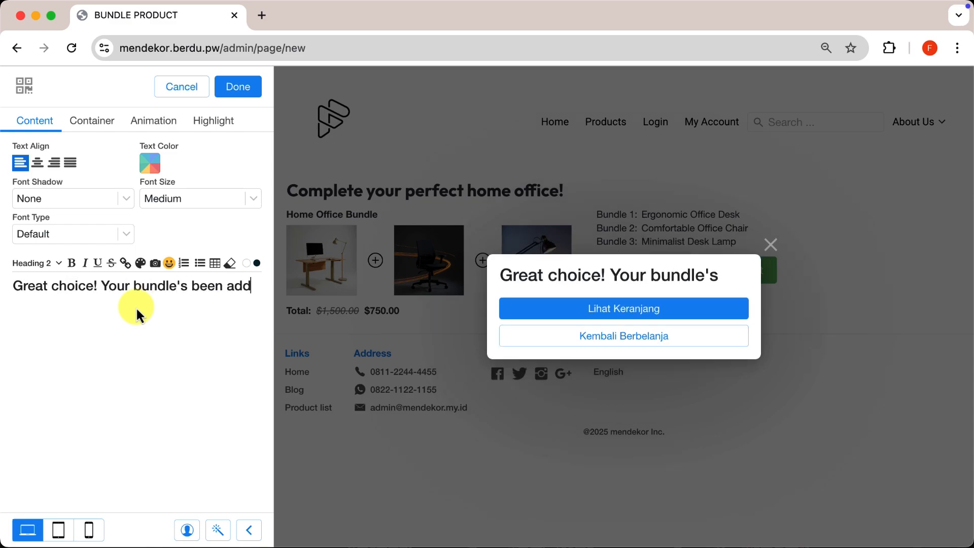
{"action": "type", "text": "ed to the cart."}
{"action": "left_click", "coordinate": [238, 95]}
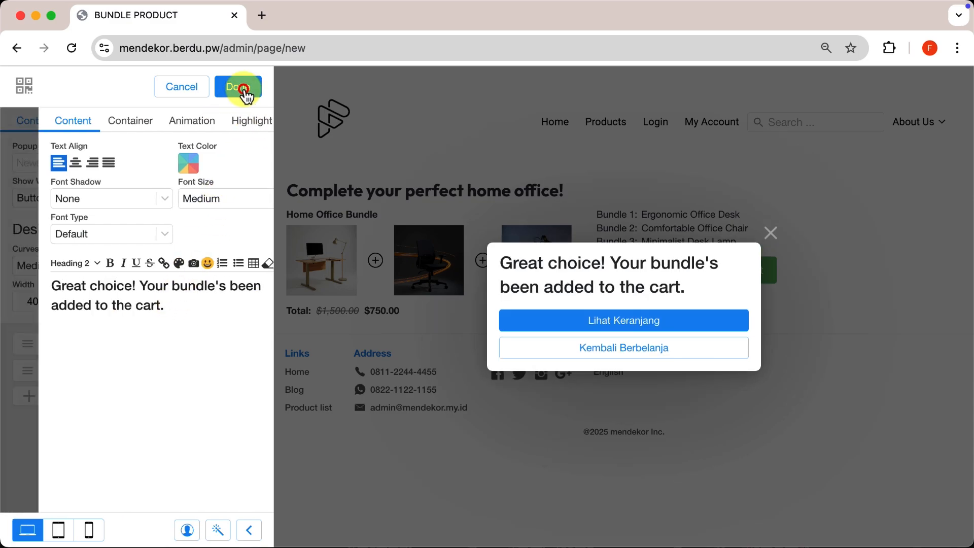
Set the popup's width to 460 and rename its "Lihat Keranjang" button to "View cart".
{"action": "mouse_move", "coordinate": [145, 310]}
{"action": "left_mouse_down"}
{"action": "mouse_move", "coordinate": [168, 306]}
{"action": "mouse_move", "coordinate": [144, 310]}
{"action": "left_mouse_up"}
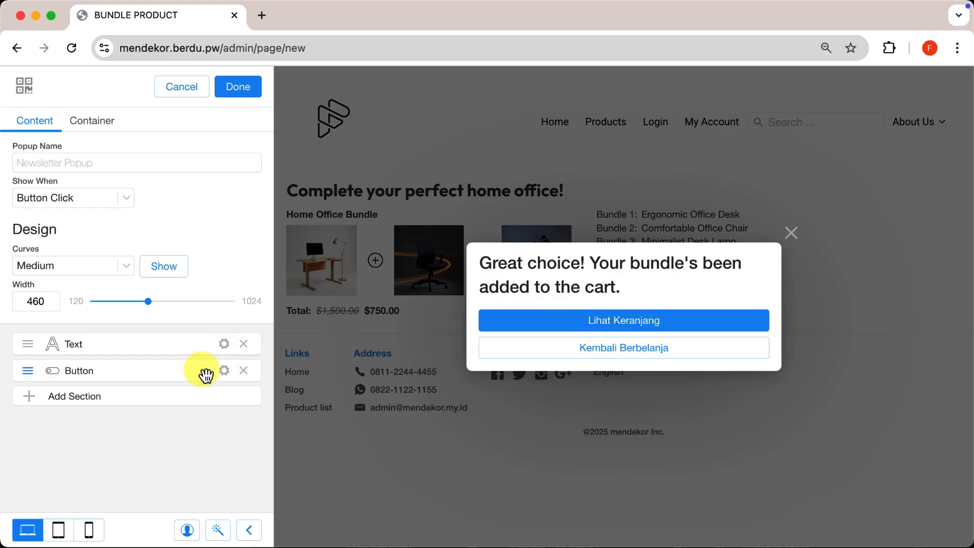
{"action": "left_click", "coordinate": [223, 370]}
{"action": "left_click", "coordinate": [224, 239]}
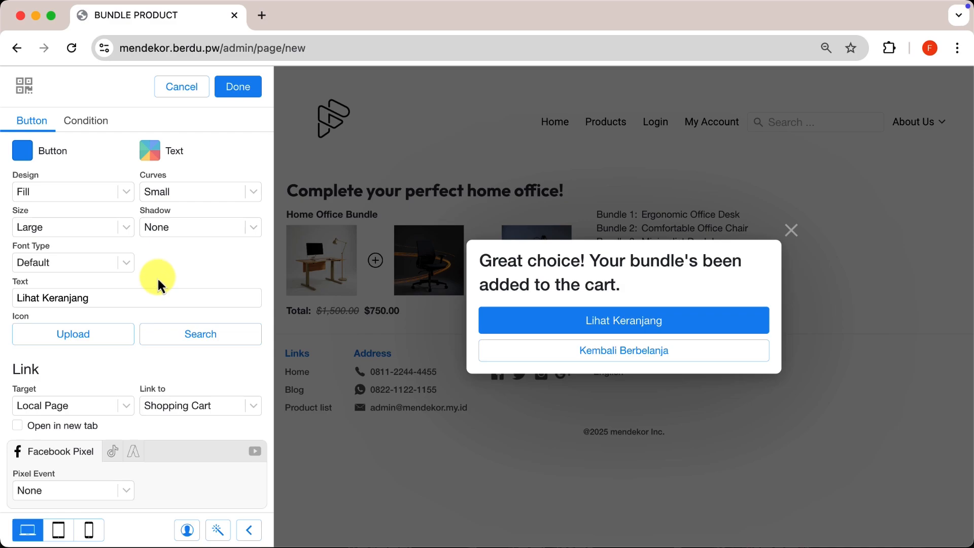
{"action": "triple_click", "coordinate": [148, 298]}
{"action": "type", "text": "View cart"}
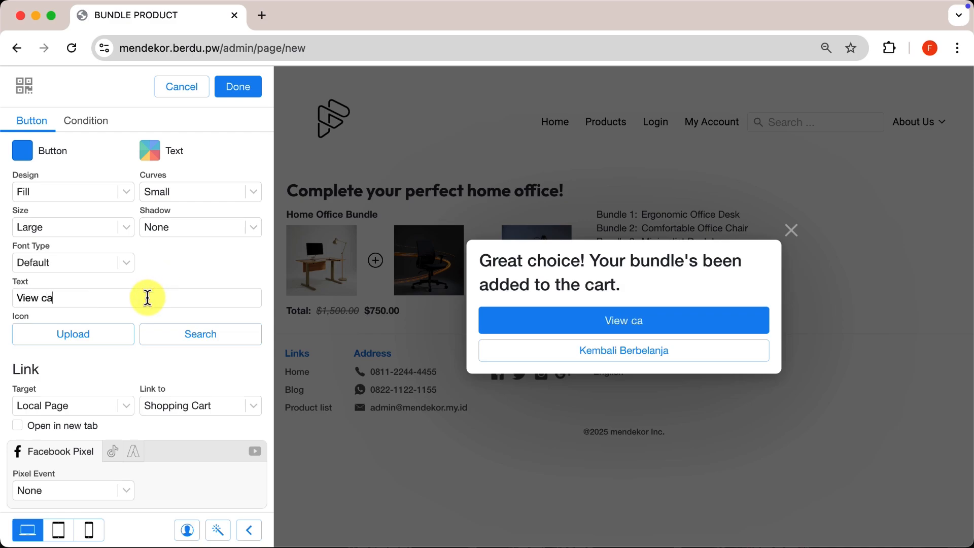
{"action": "left_click", "coordinate": [235, 86]}
Rename the popup's "Kembali Berbelanja" button to "Keep shopping".
{"action": "left_click", "coordinate": [223, 266]}
{"action": "triple_click", "coordinate": [189, 297]}
{"action": "type", "text": "Keep"}
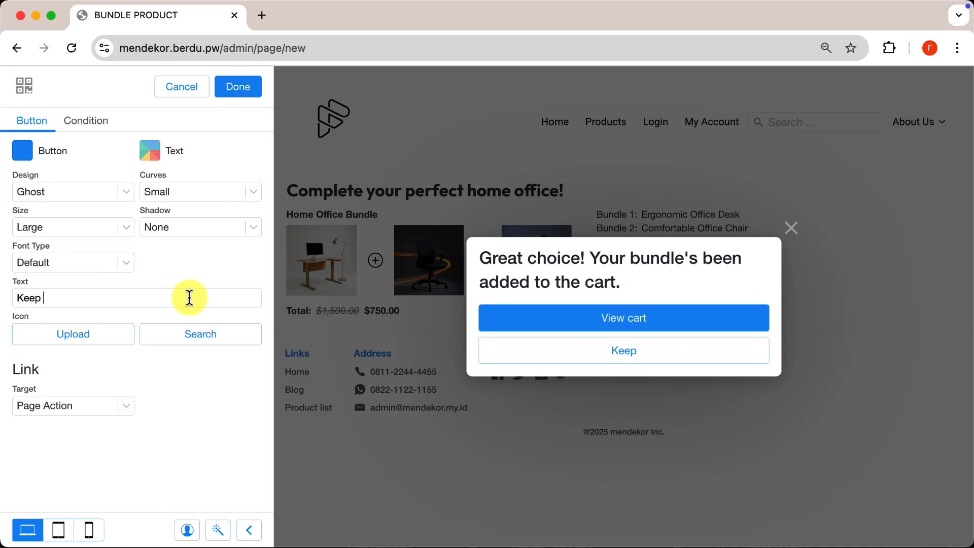
{"action": "left_click", "coordinate": [238, 95]}
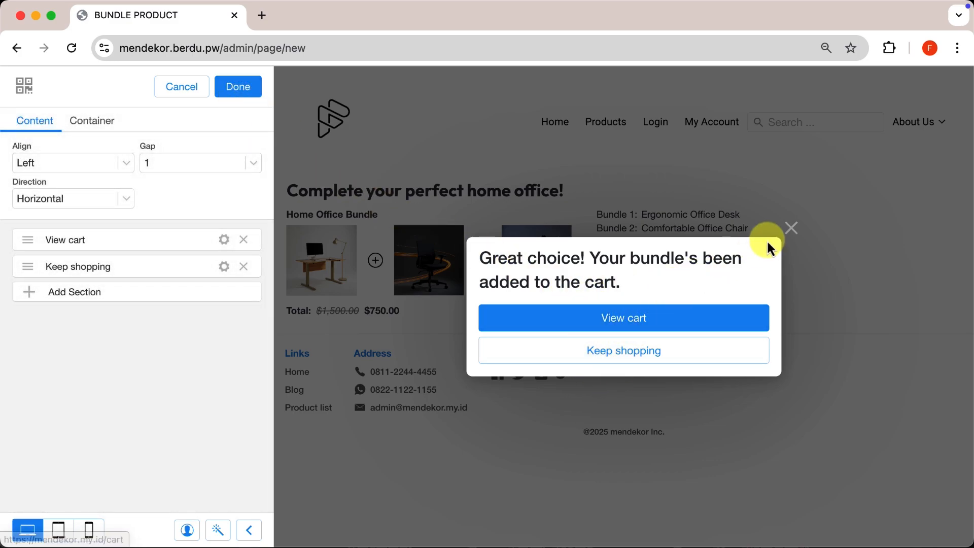
Close the popup preview, apply the popup and bundle section edits, and save the BUNDLE PRODUCT page.
{"action": "left_click", "coordinate": [790, 228]}
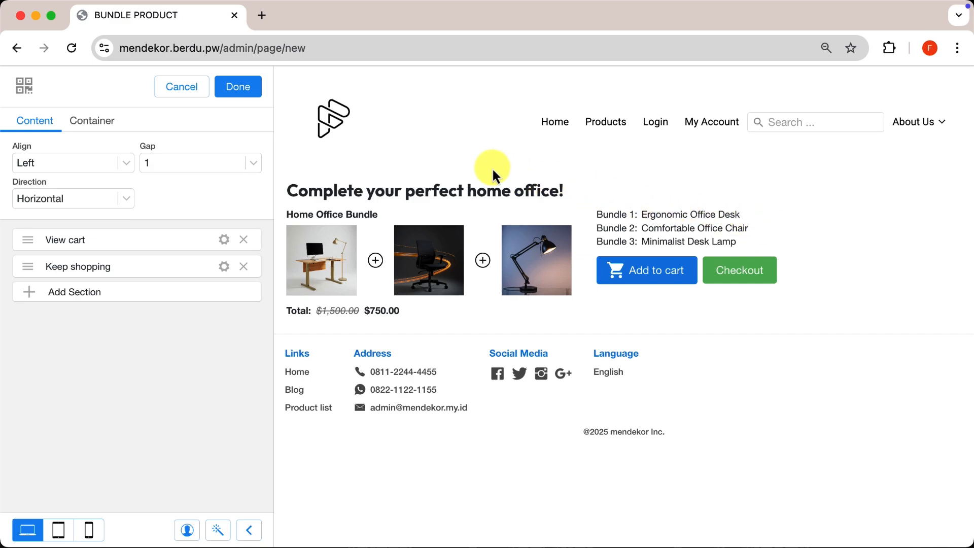
{"action": "left_click", "coordinate": [239, 88]}
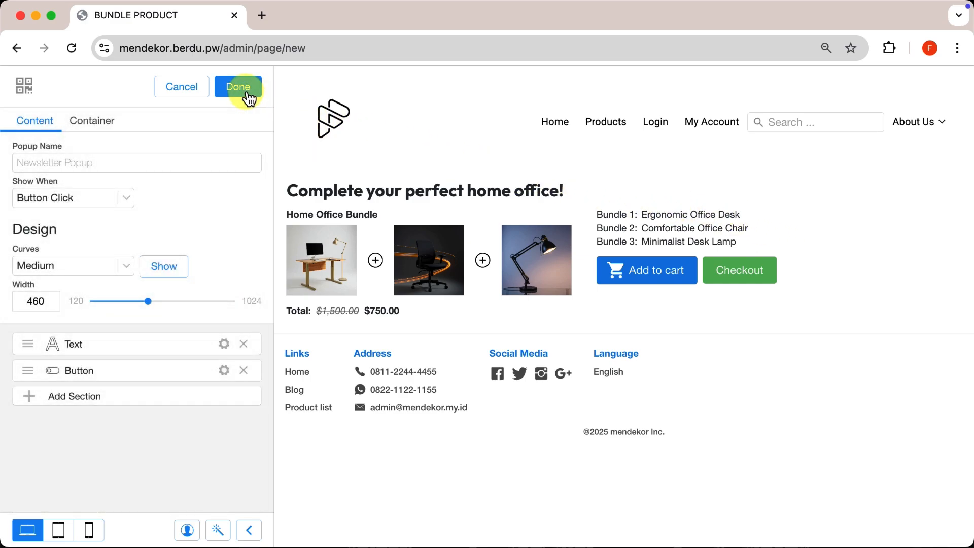
{"action": "left_click", "coordinate": [238, 87]}
{"action": "left_click", "coordinate": [248, 93]}
{"action": "left_click", "coordinate": [247, 94]}
{"action": "left_click", "coordinate": [247, 94]}
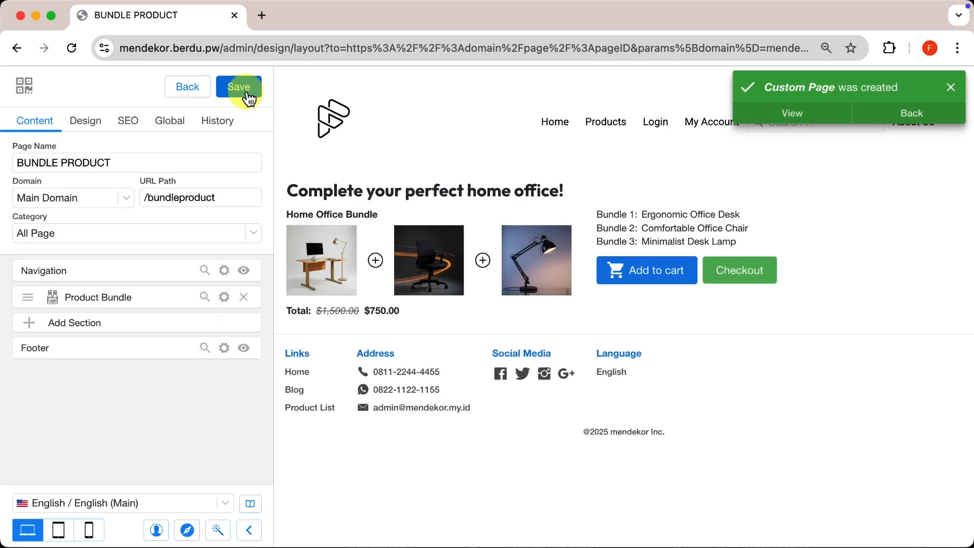